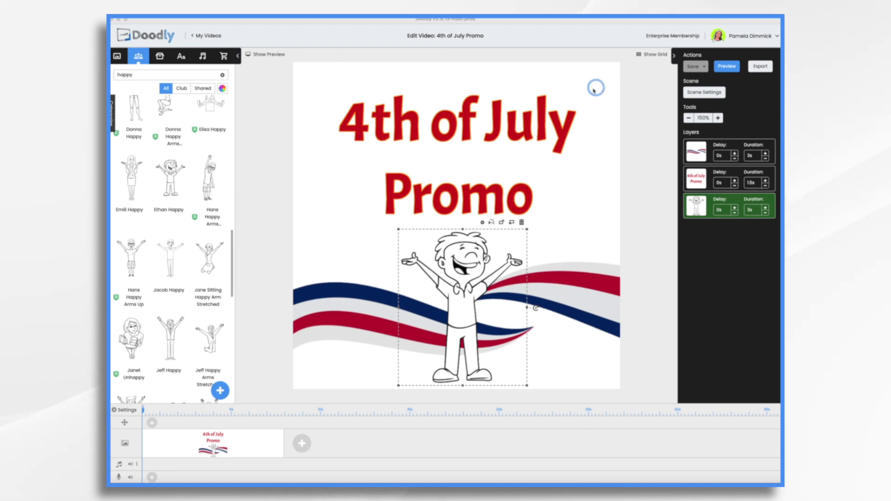
Step: Review the video settings and apply them as they are
click(126, 410)
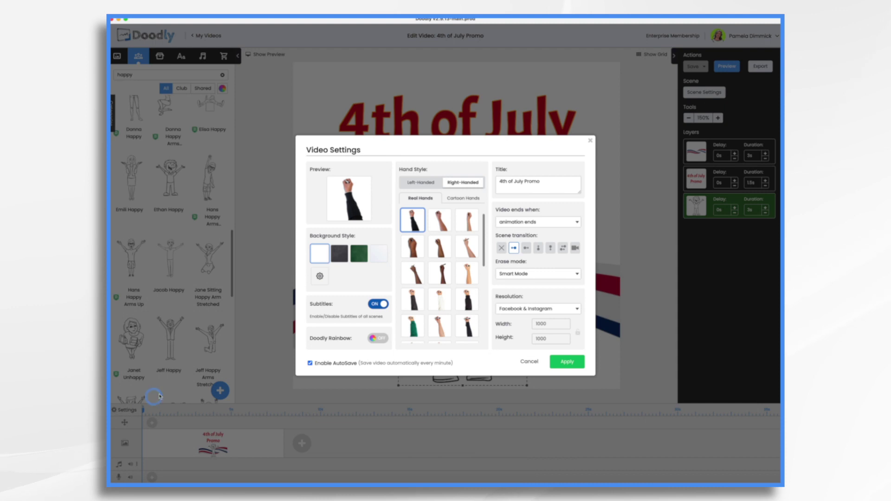
click(568, 362)
click(586, 298)
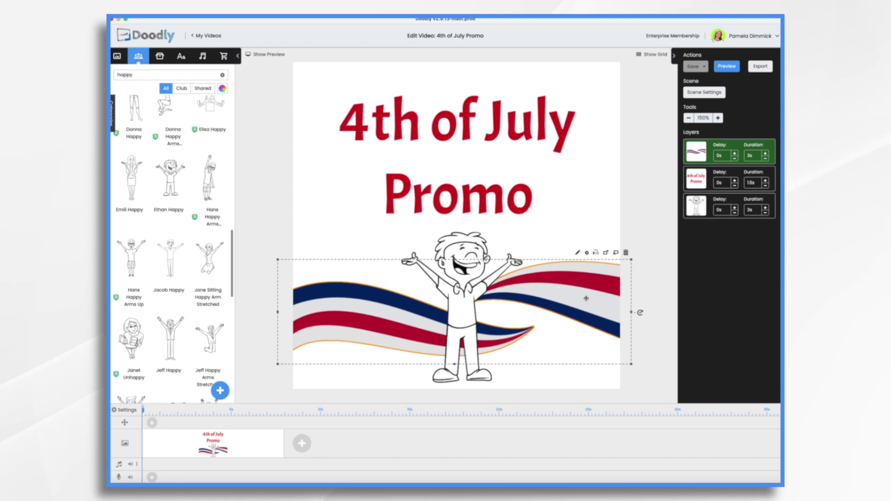
Step: Shrink the "4th of July Promo" title to a small text block in the canvas's upper-left area
click(159, 56)
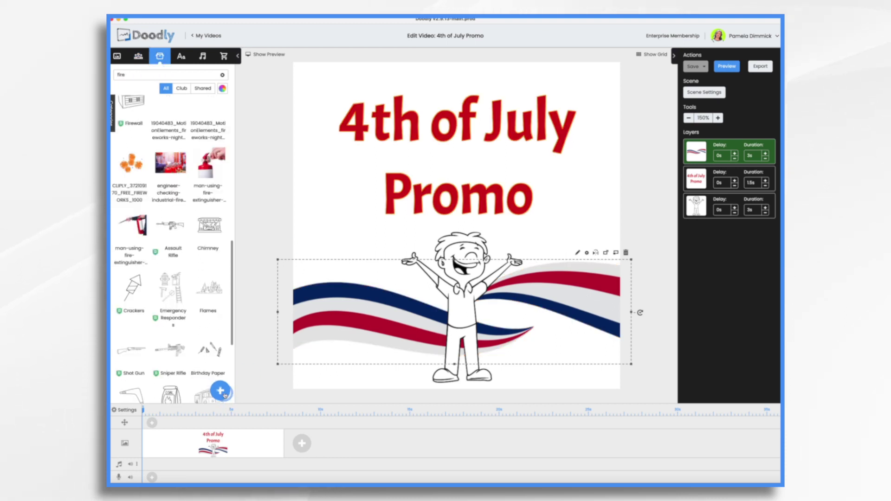
click(317, 369)
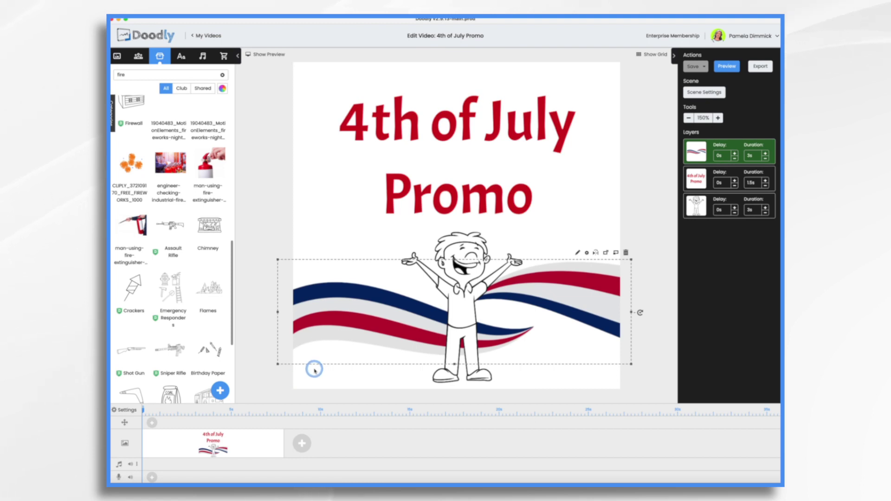
click(391, 327)
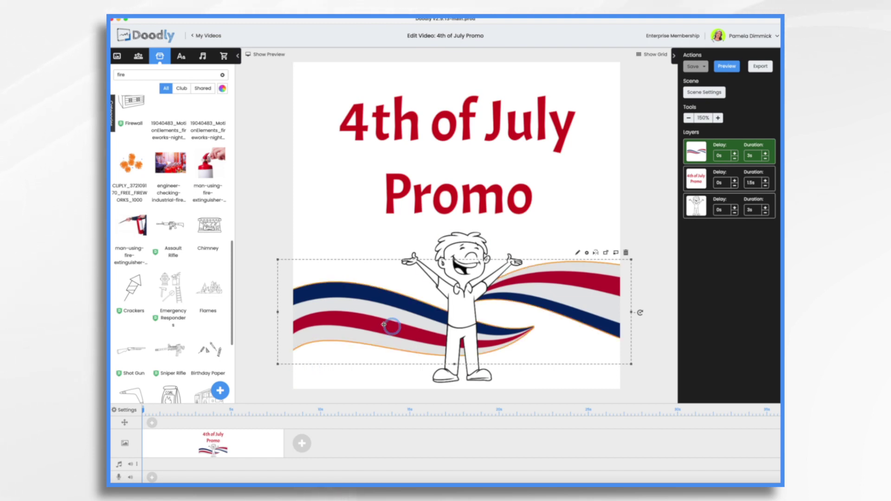
click(417, 116)
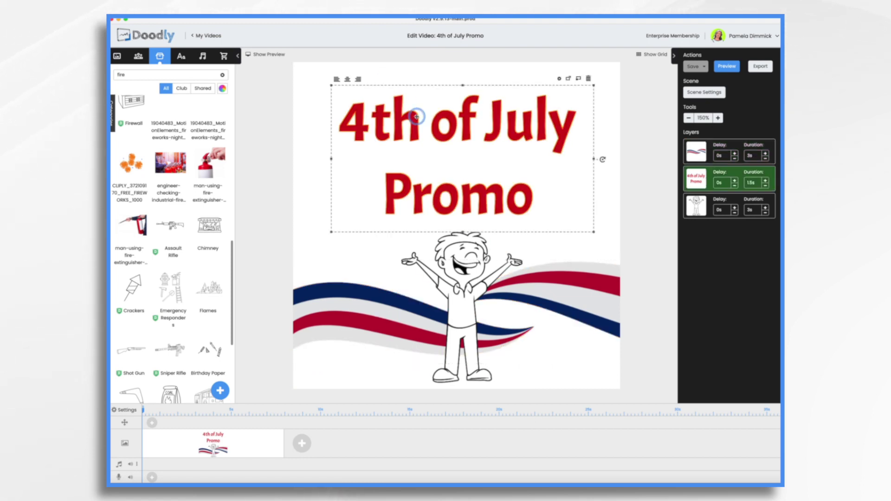
drag(594, 231, 418, 134)
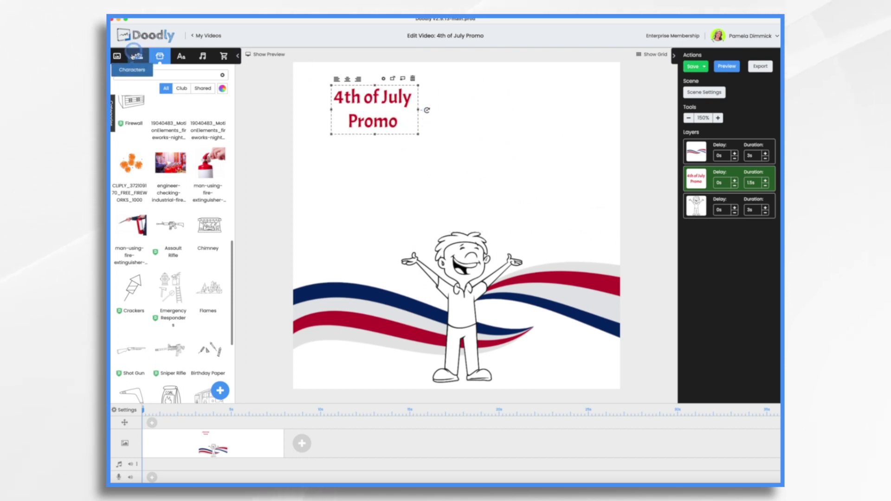
Step: Search the props library for "water" and replace the cheering character with the water filter 1 pitcher, enlarged to fill most of the canvas
click(159, 76)
key(BackSpace)
key(BackSpace)
key(BackSpace)
key(BackSpace)
text(water)
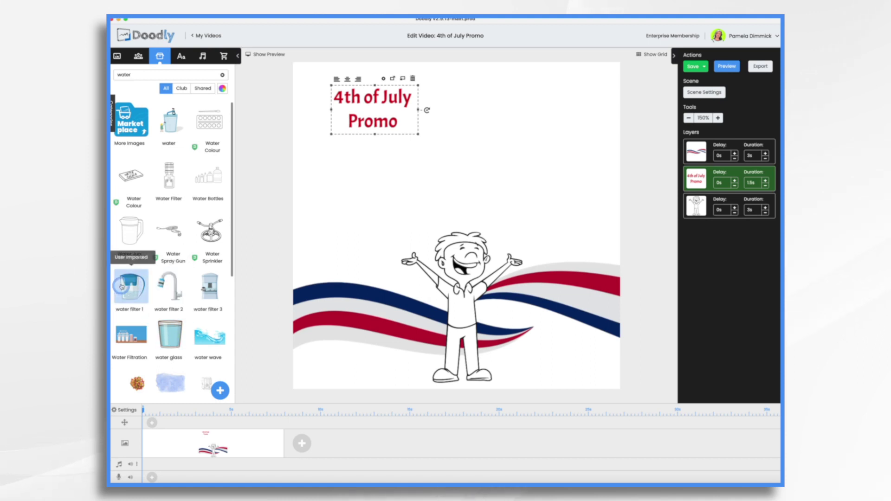
drag(135, 288, 447, 188)
click(472, 195)
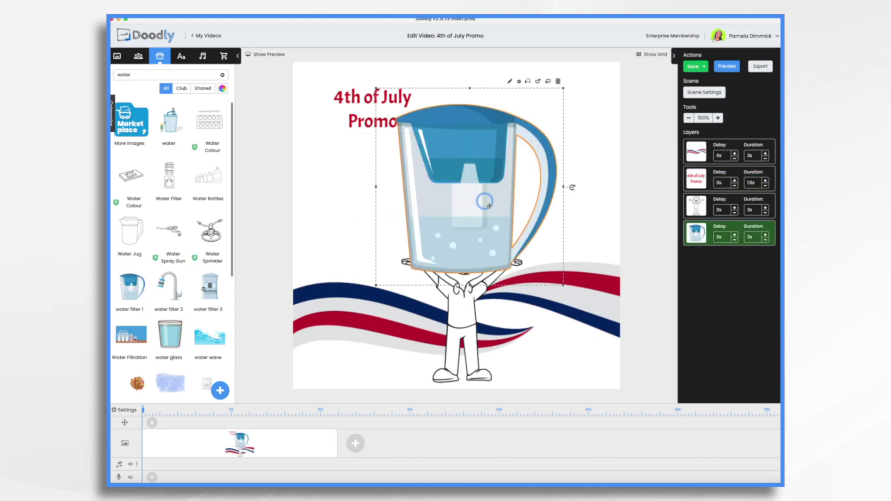
drag(563, 284, 496, 216)
drag(421, 224, 443, 206)
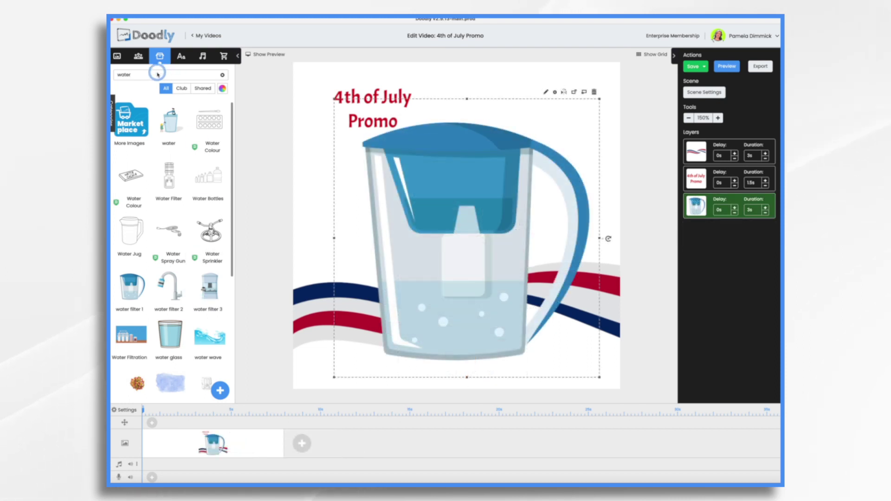
Step: Search the props library for "aqua" and place the Acme AquaPure logo on the lower part of the pitcher
click(157, 75)
text(aqua)
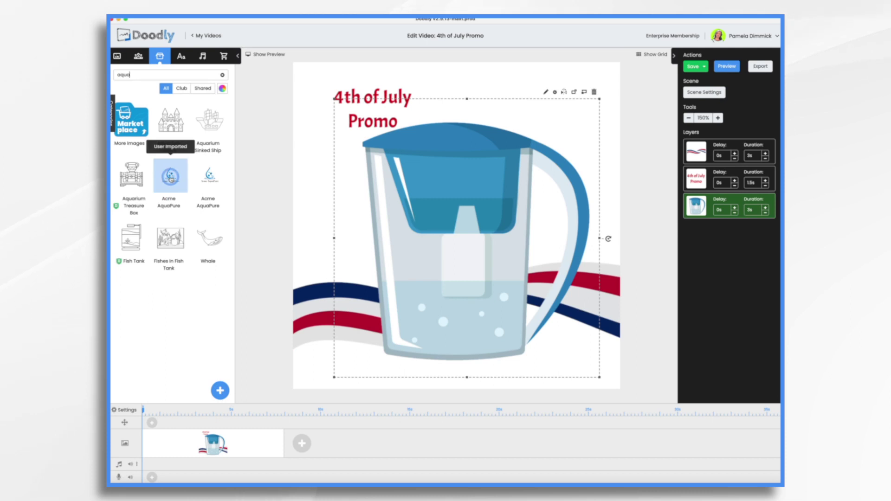
drag(170, 179, 504, 264)
click(416, 262)
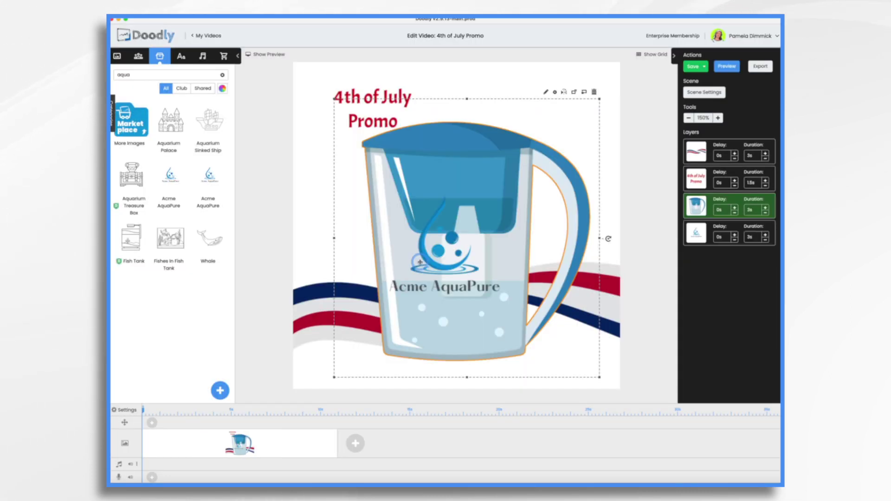
drag(460, 253, 456, 292)
Step: Edit the Acme AquaPure logo asset to use the Fade reveal mode and save it
click(503, 188)
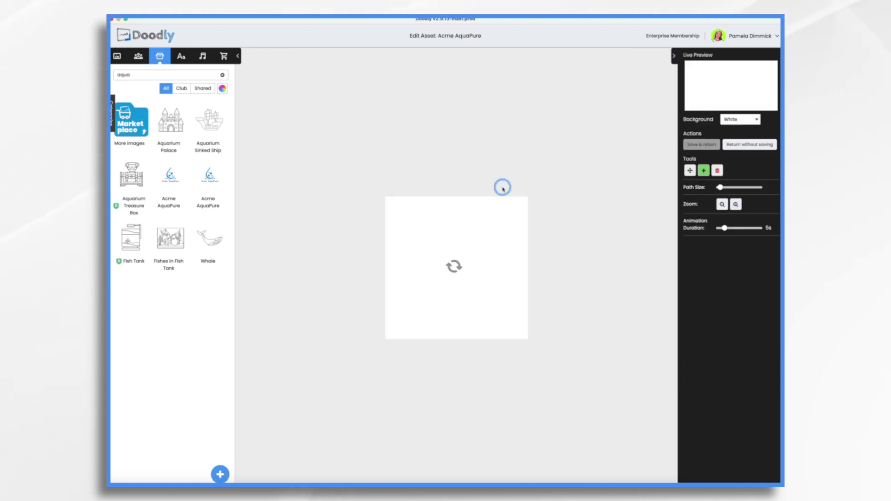
click(746, 269)
click(746, 269)
click(733, 276)
click(704, 166)
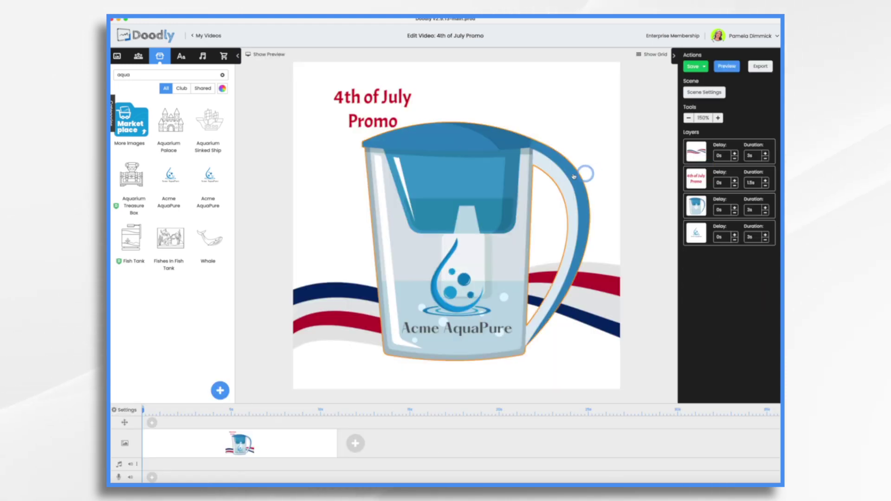
Step: Edit the water filter pitcher asset to use the Fade reveal mode and save it
click(530, 160)
click(545, 89)
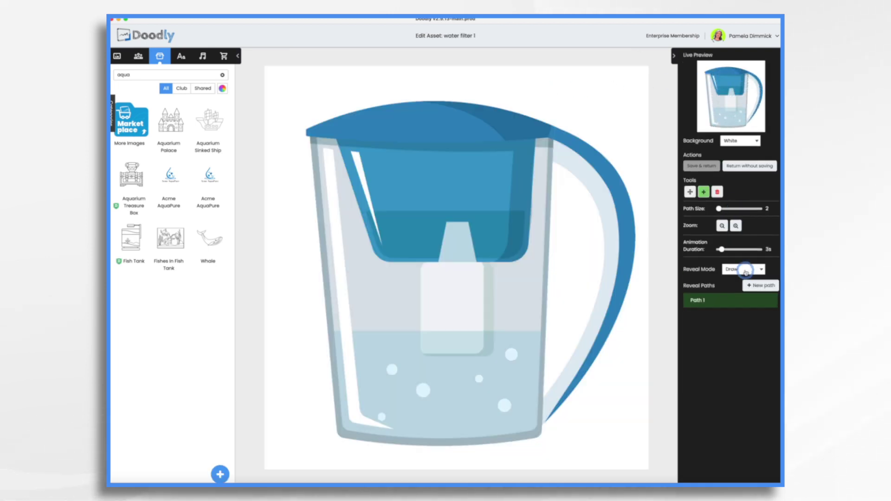
click(746, 271)
click(736, 286)
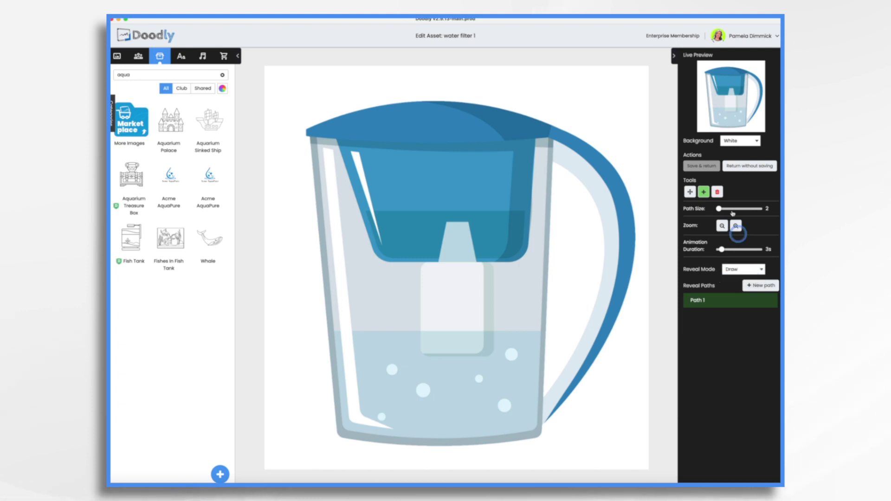
click(701, 165)
click(765, 159)
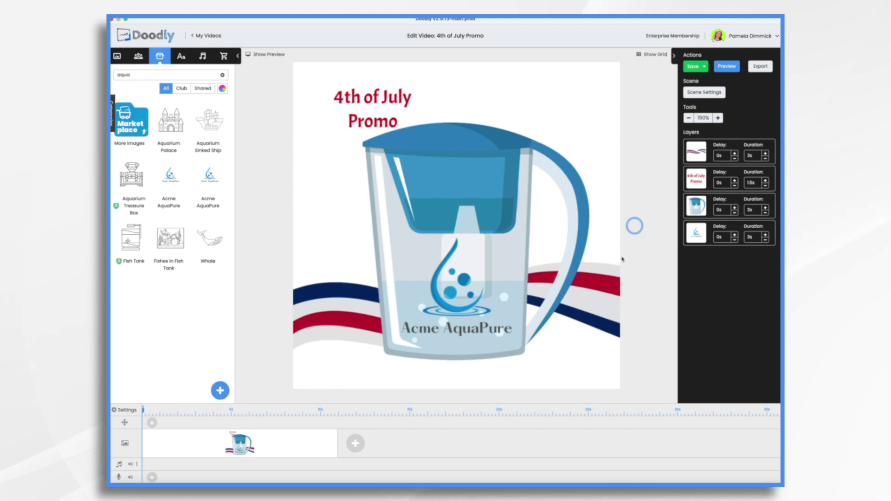
Step: Edit the patriotic banners asset to use the Fade reveal mode and save it
click(605, 285)
click(578, 251)
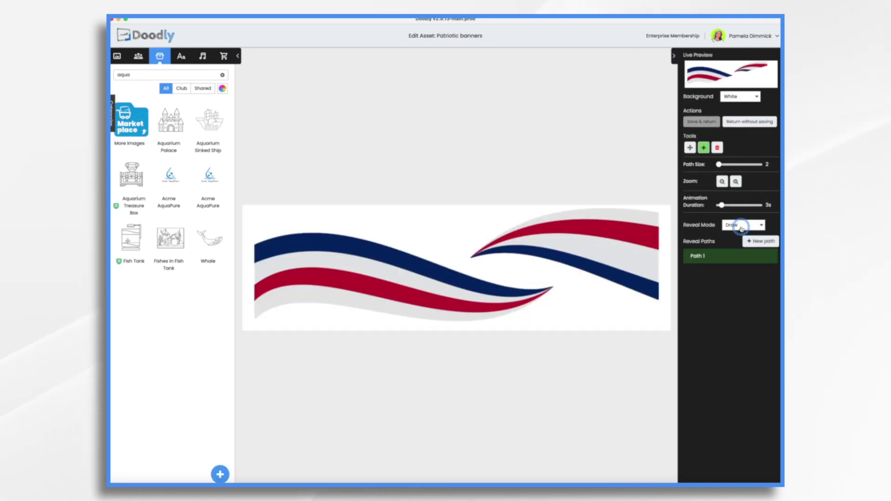
click(743, 225)
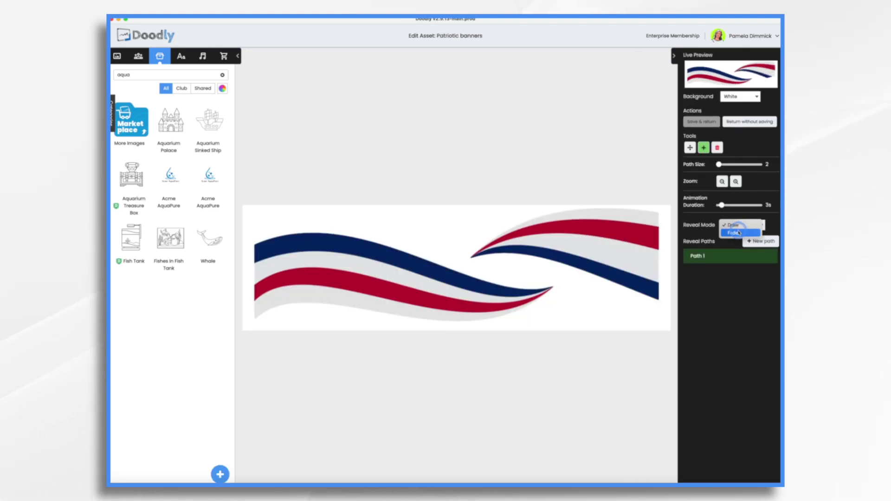
click(738, 237)
click(712, 122)
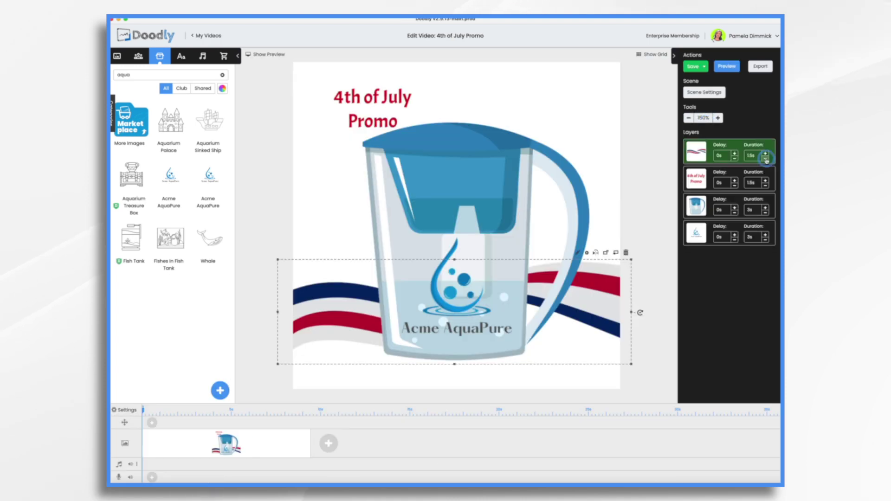
Step: Shorten the layer durations to 0.5s for the banners, 1s for the pitcher and 0.5s for the logo
click(765, 212)
click(765, 212)
click(765, 240)
click(765, 239)
Step: Replace the title text with "20% off Acme AquaPure"
click(367, 105)
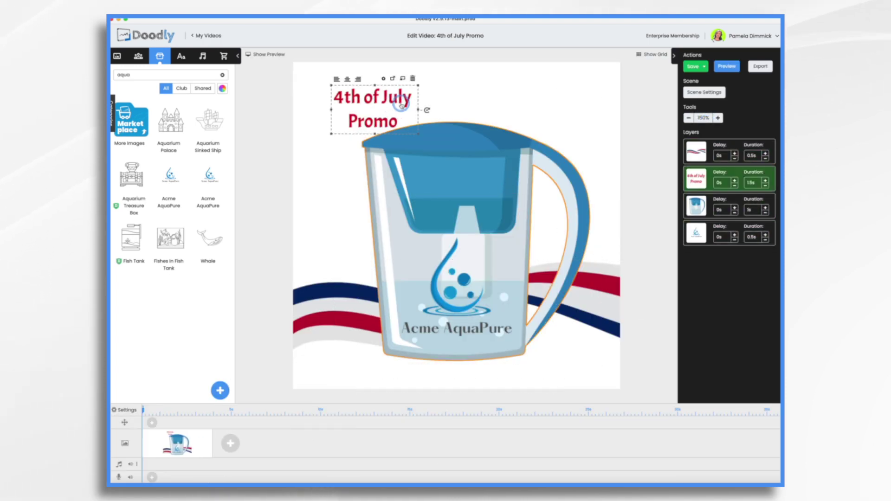
double_click(375, 98)
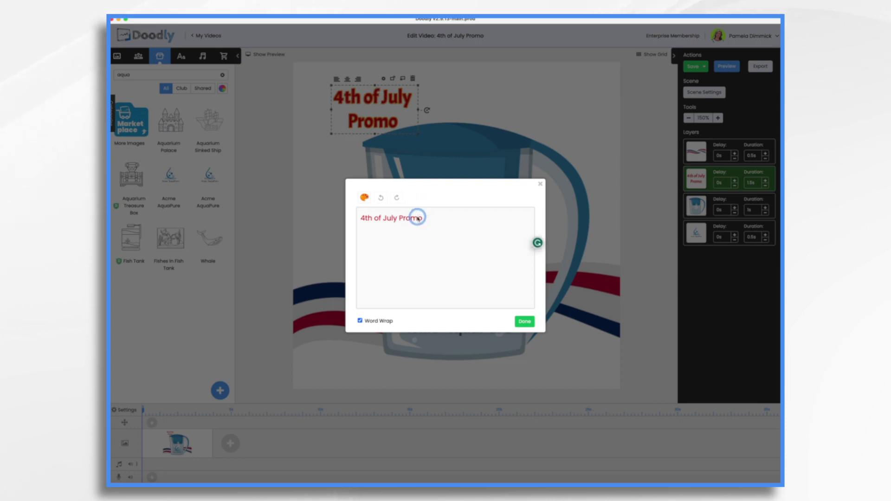
key(BackSpace)
key(BackSpace)
key(BackSpace)
key(BackSpace)
key(BackSpace)
key(BackSpace)
key(BackSpace)
key(BackSpace)
key(BackSpace)
key(BackSpace)
key(BackSpace)
key(Delete)
text(20% off Acme AquaPure)
Step: Widen the title so it runs on one line across the canvas above the pitcher
click(416, 109)
drag(416, 110, 618, 97)
click(483, 91)
click(466, 82)
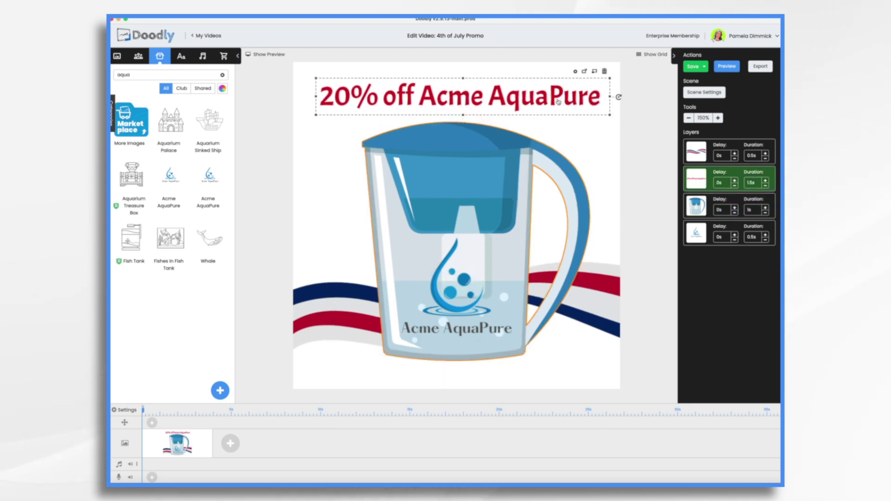
Step: Preview the whole video and close the preview
click(265, 422)
click(769, 100)
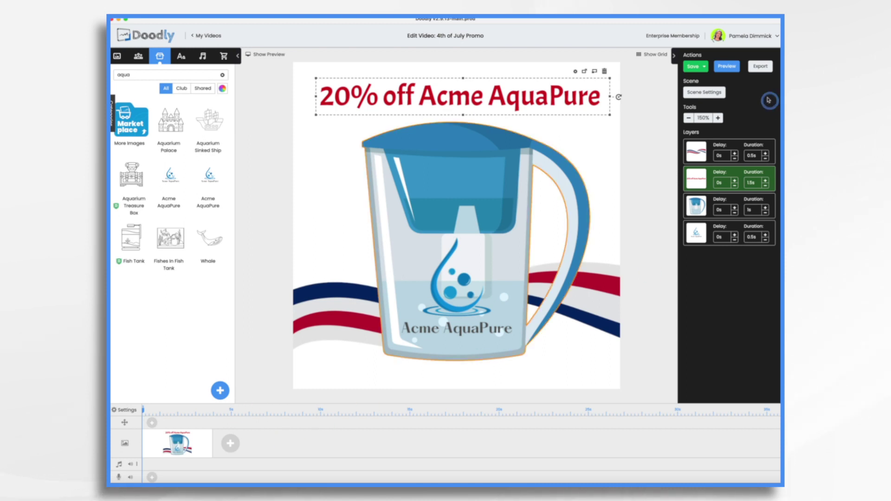
click(727, 66)
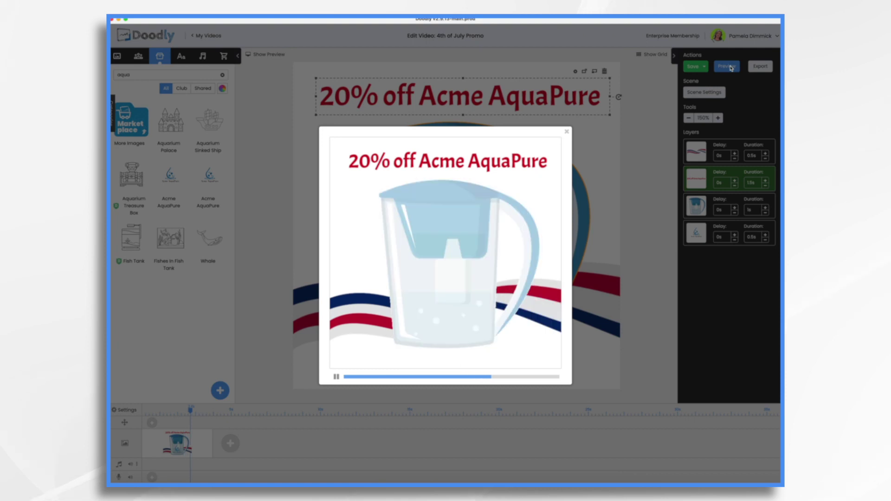
click(567, 132)
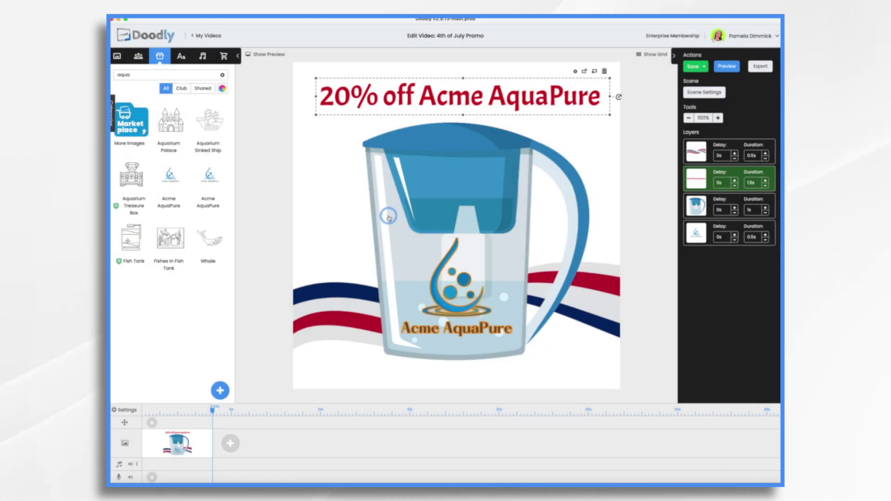
Step: Turn the erase mode Off in the video settings, apply it and preview the result
click(129, 409)
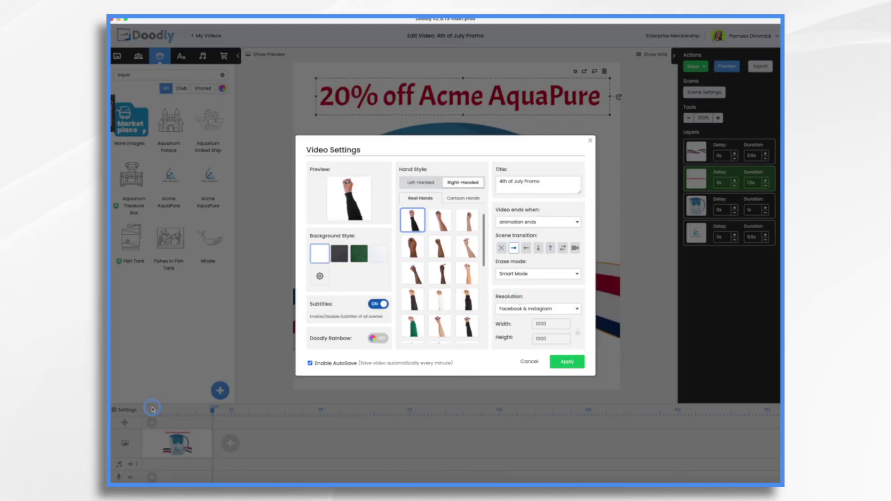
click(512, 275)
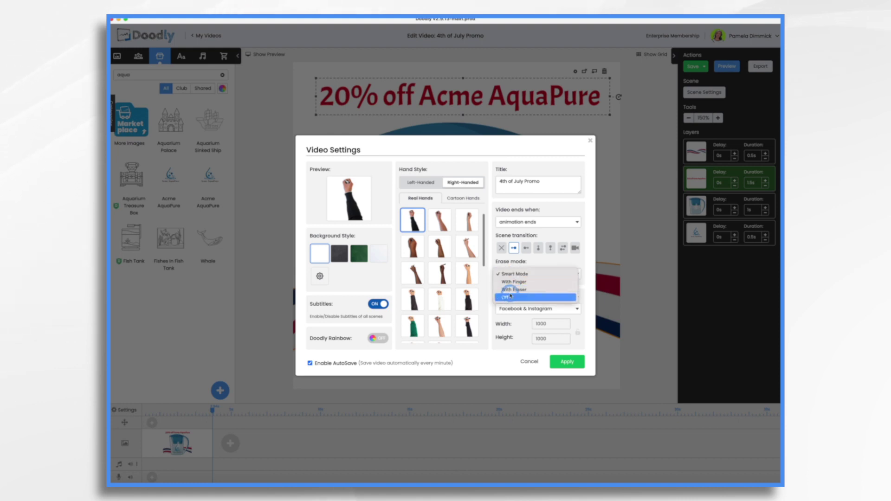
click(510, 297)
click(572, 361)
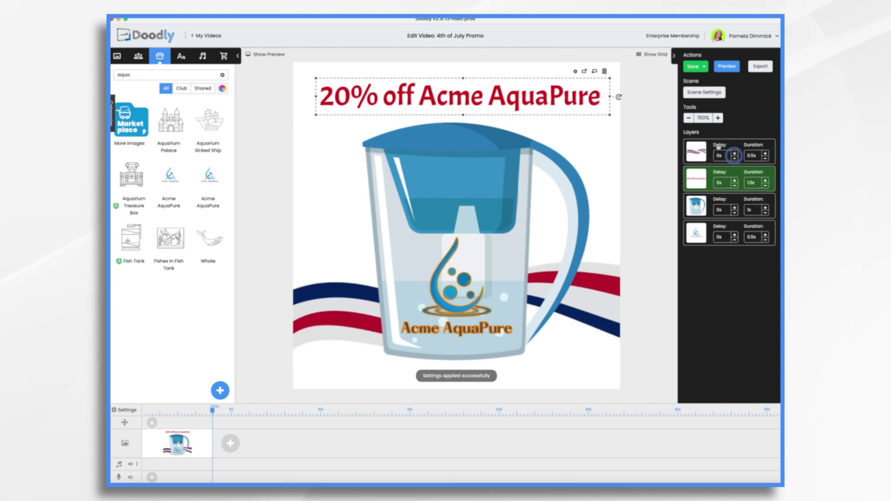
click(724, 67)
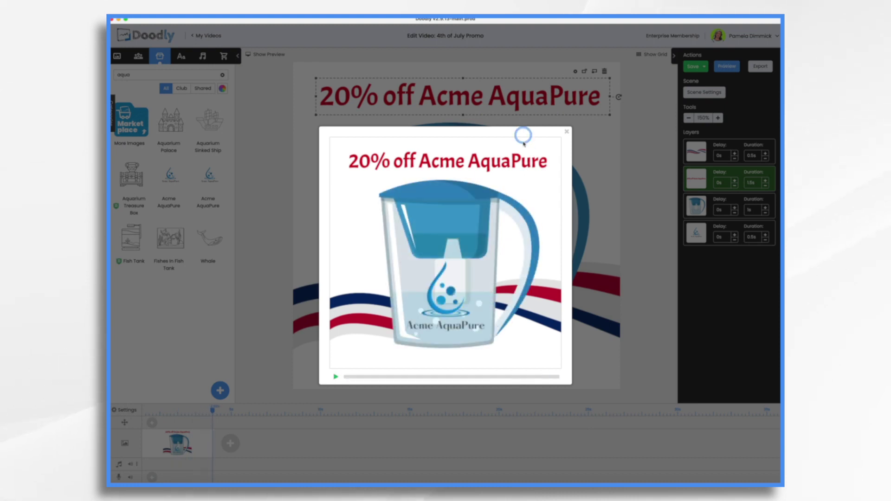
click(567, 133)
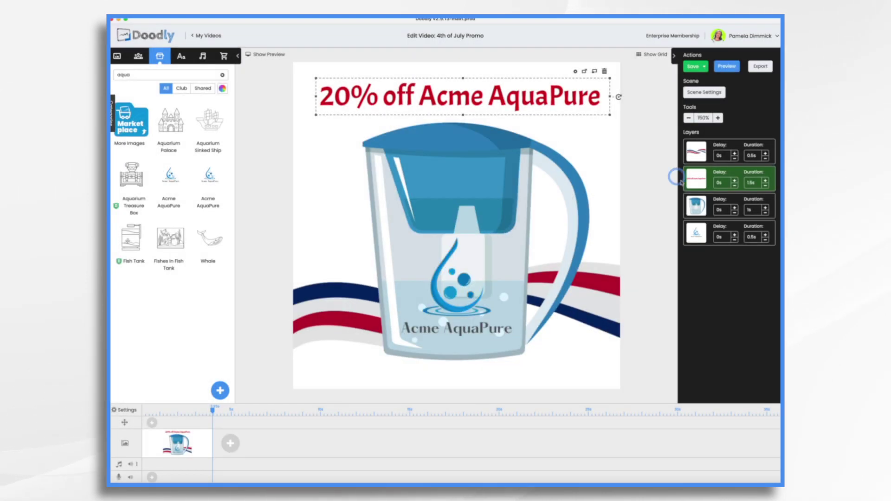
Step: Move the "20% off Acme AquaPure" text layer to the end of the layer order, after the logo
drag(699, 179, 698, 236)
click(743, 185)
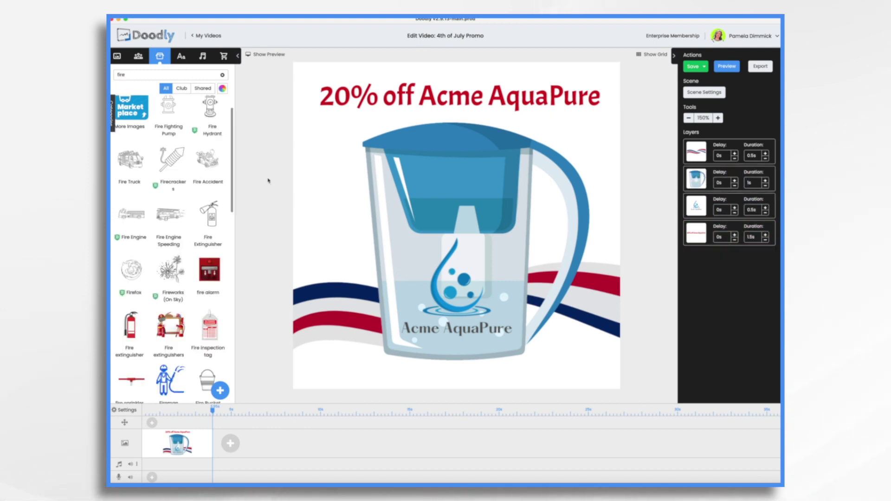
click(538, 178)
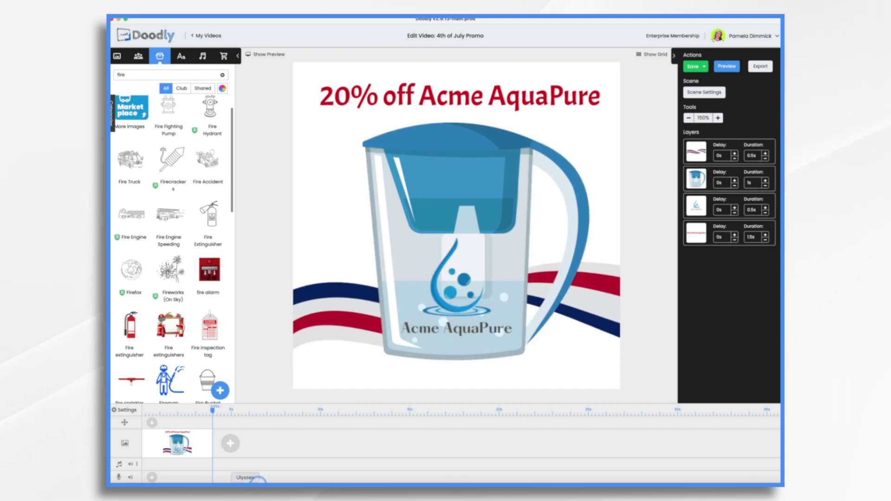
Step: Record the first voiceover clip at the start of the voiceover track
click(153, 477)
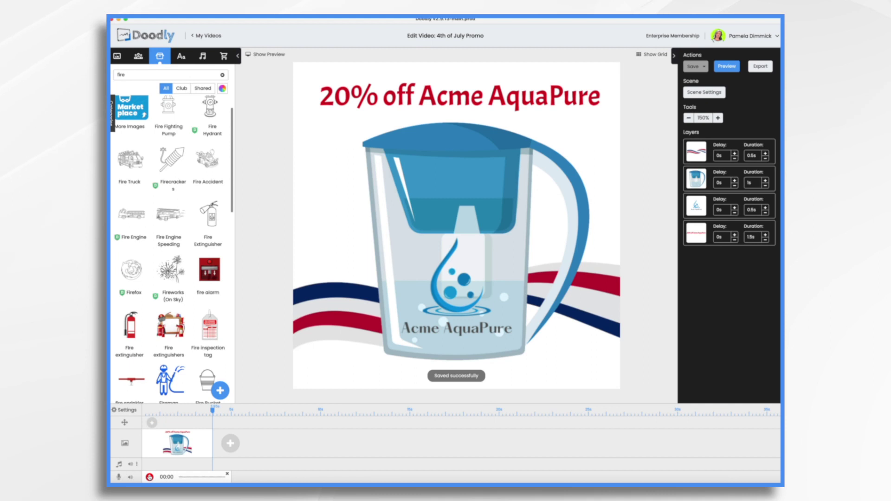
click(150, 477)
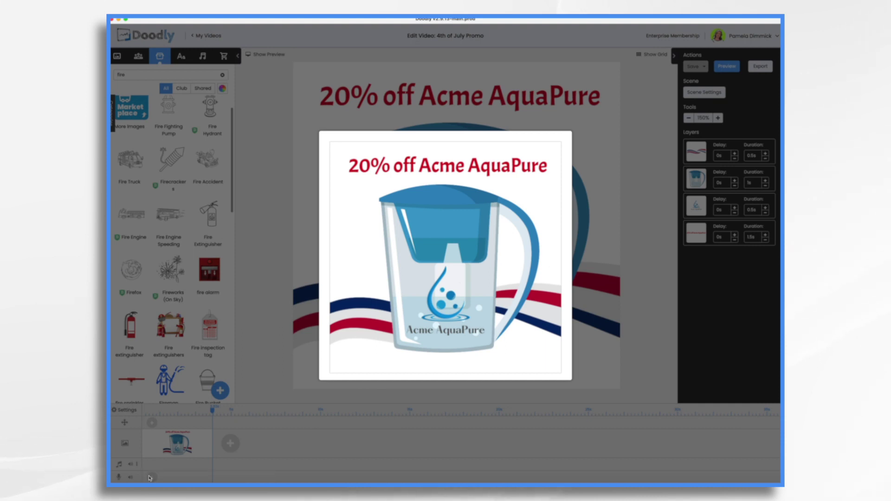
click(150, 477)
click(350, 475)
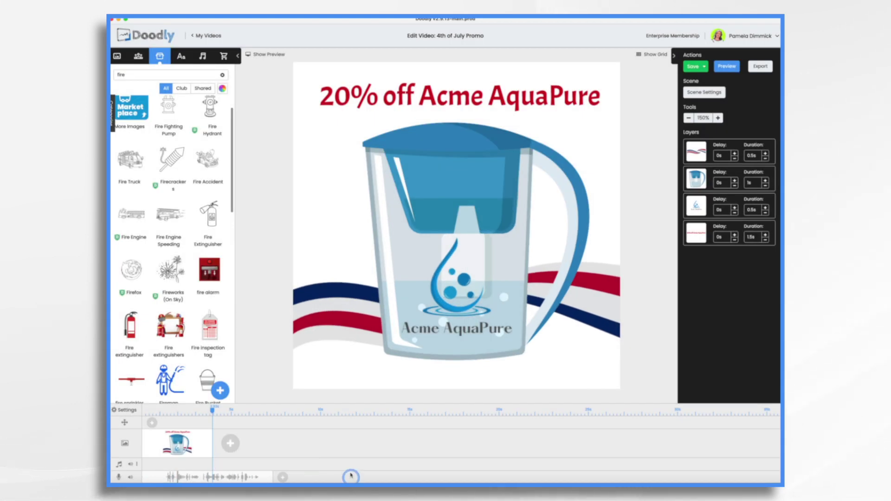
Step: Record a second voiceover clip directly after the first one on the voiceover track
click(285, 477)
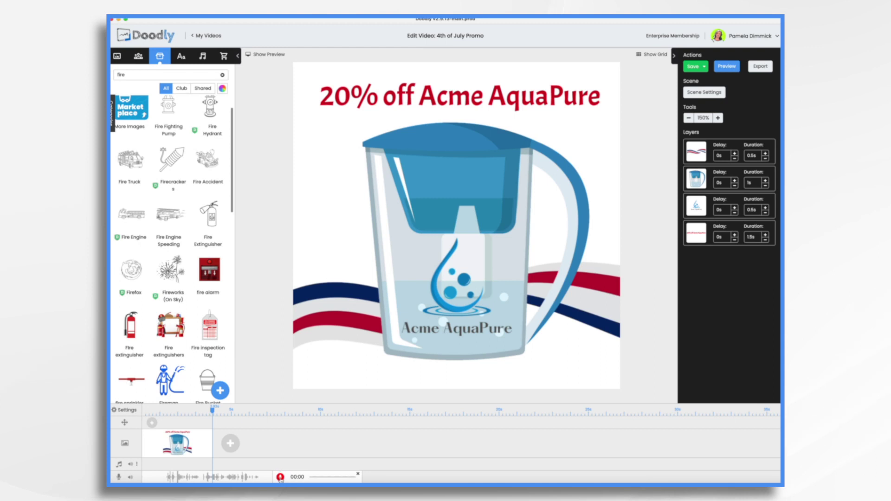
click(280, 477)
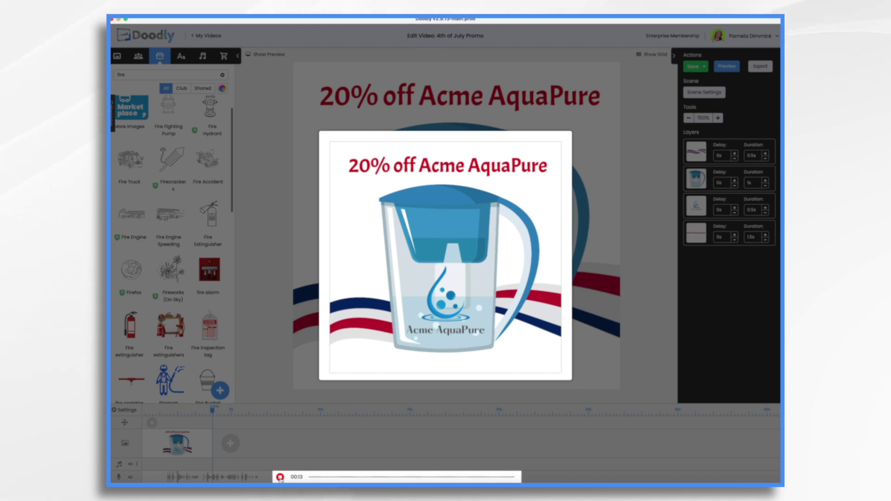
click(280, 477)
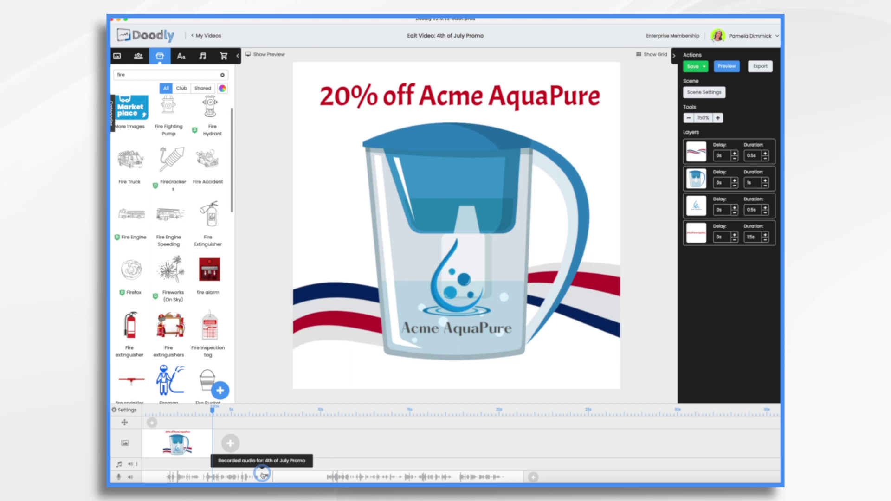
click(316, 463)
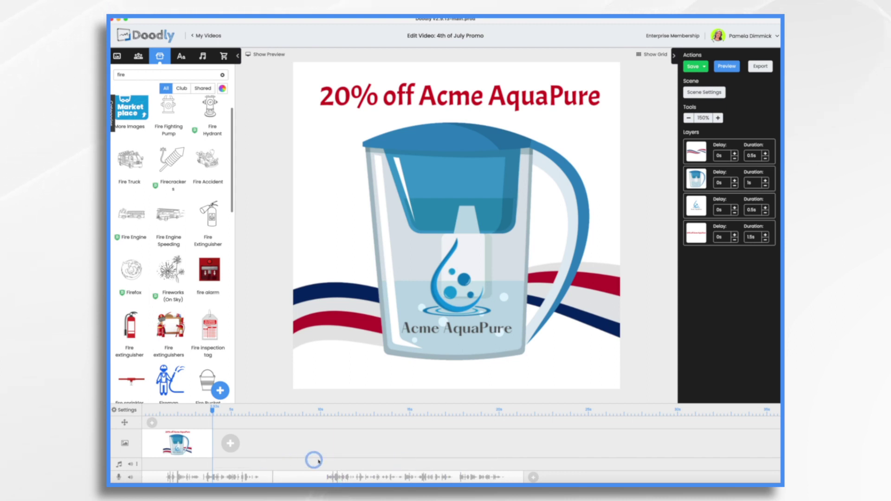
Step: Trim the silence off the voiceover clips and close the gaps so they play back to back from the start
click(297, 477)
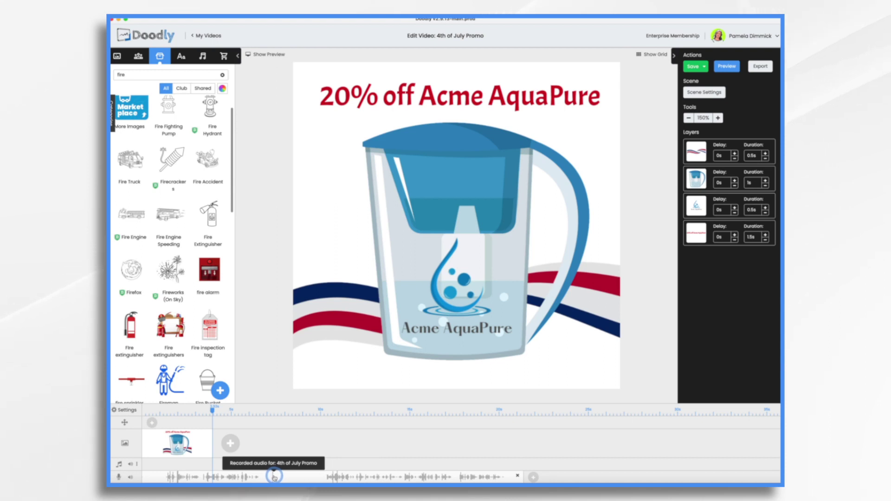
key(super+s)
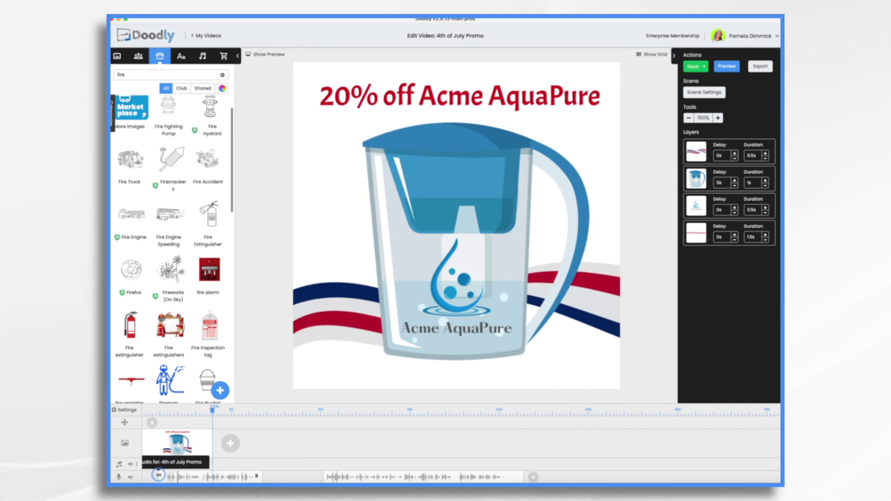
drag(160, 475, 288, 473)
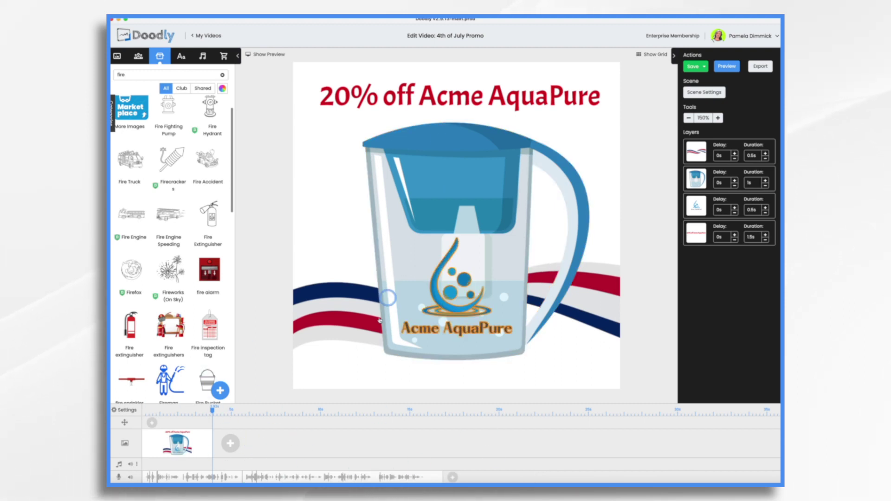
click(193, 438)
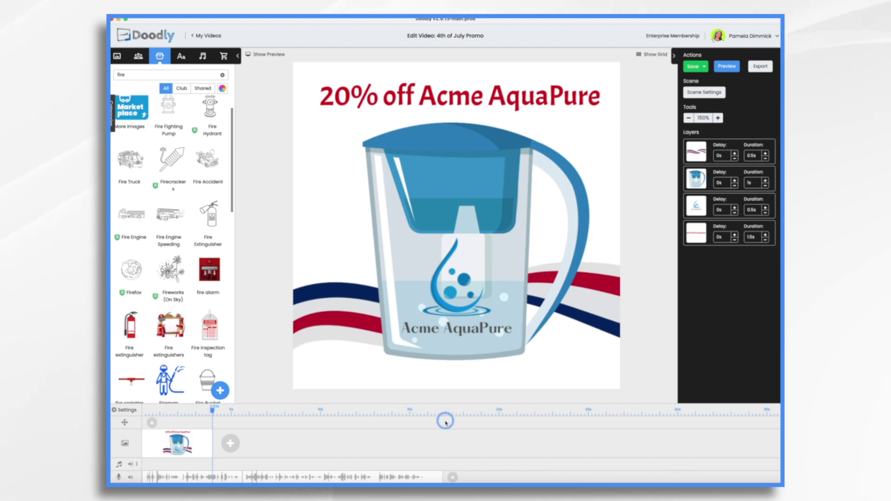
Step: Set the wavy ribbon layer's duration to 1s
click(372, 250)
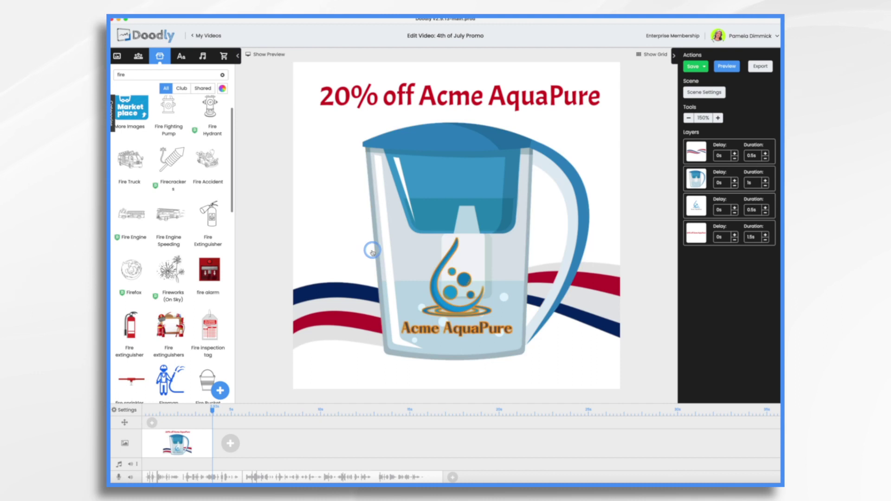
click(716, 163)
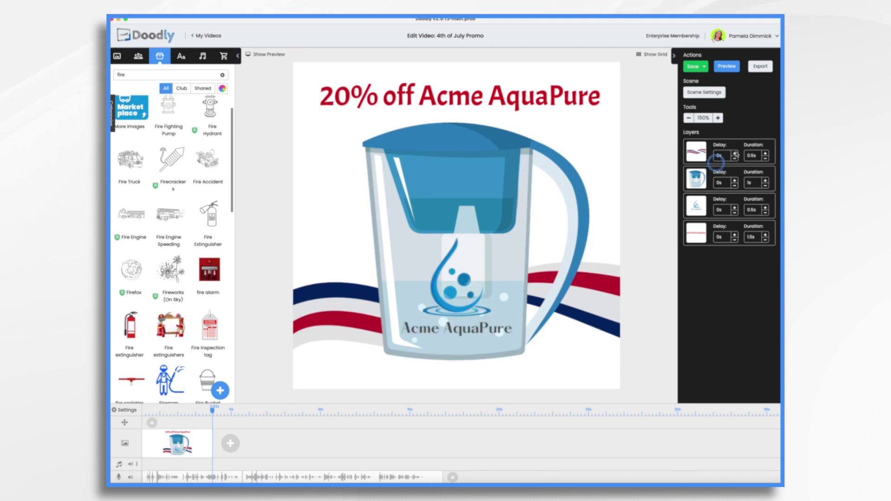
click(764, 153)
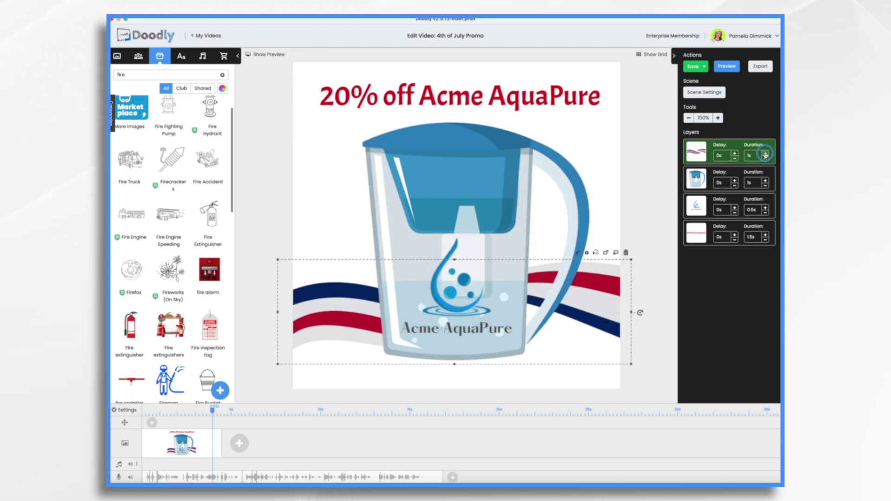
Step: Set the delay of the "20% off Acme AquaPure" title layer to 2s
click(760, 209)
click(734, 235)
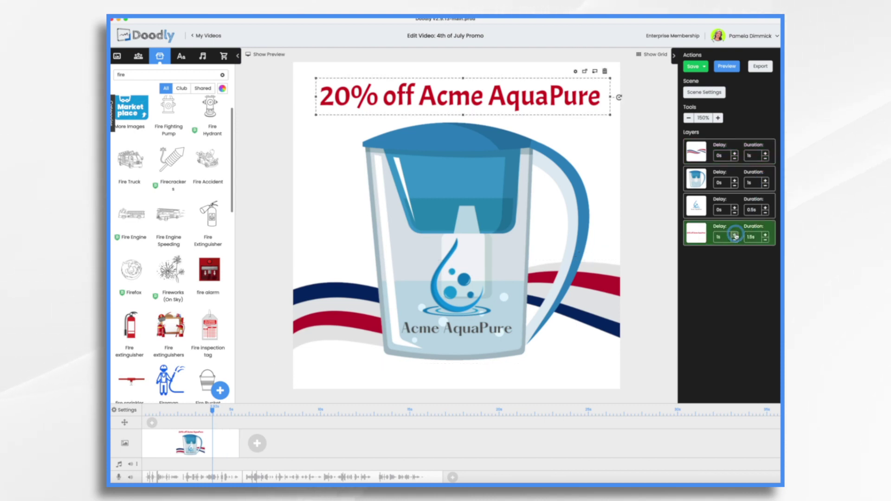
click(498, 94)
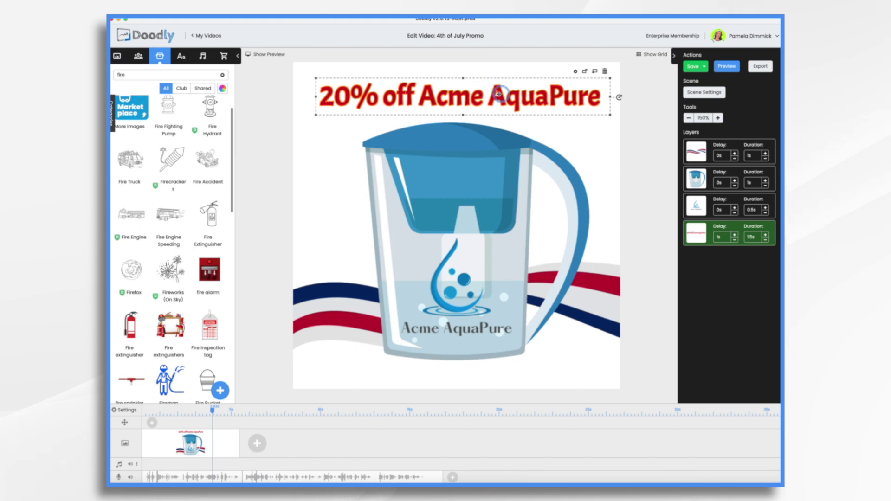
click(734, 235)
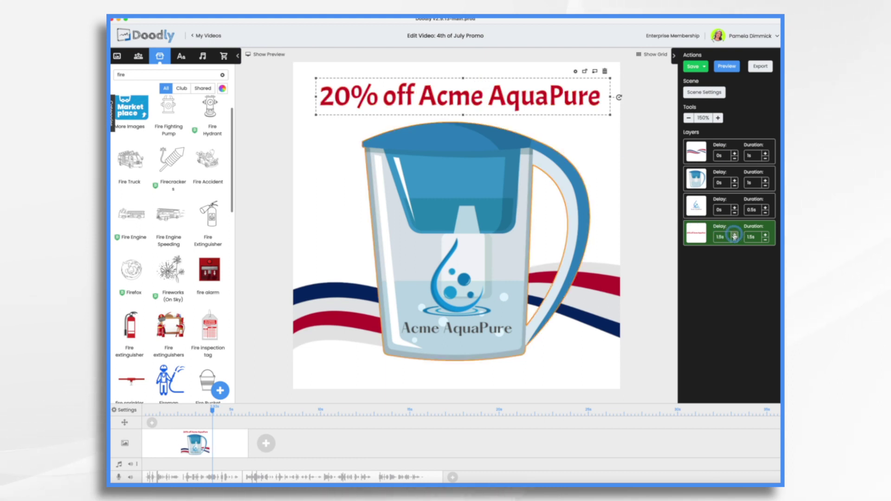
click(734, 235)
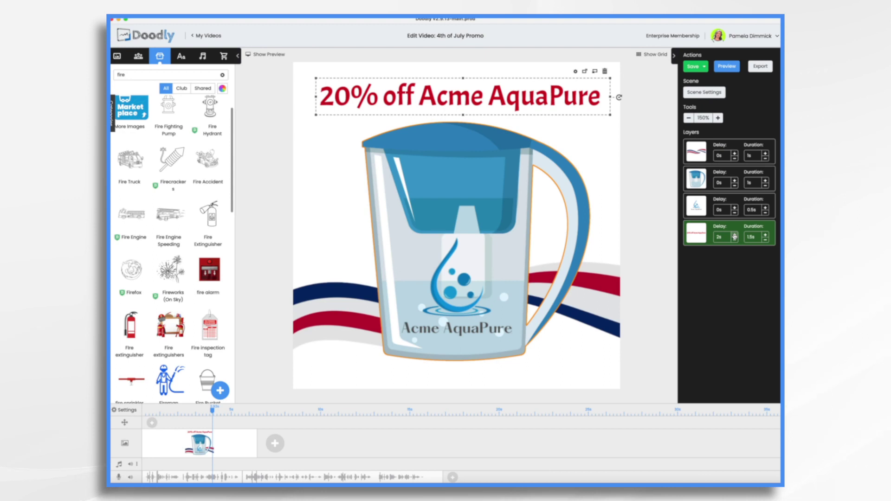
Step: Play the scene preview beside the canvas, set the title layer's delay to 4s and replay the second voiceover part
click(266, 54)
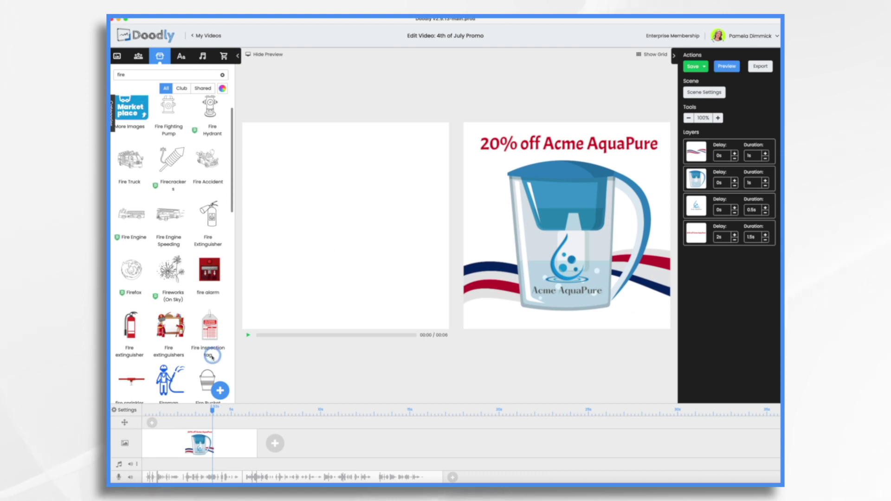
click(247, 335)
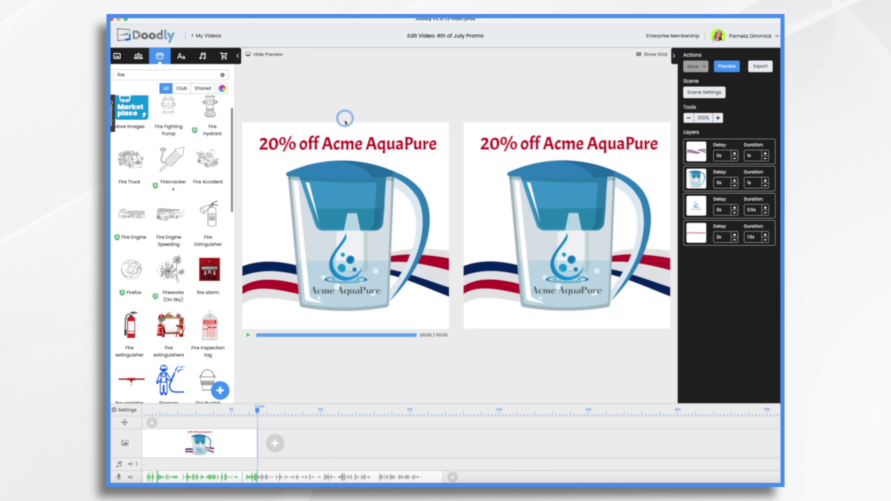
click(735, 237)
click(735, 234)
click(735, 234)
click(734, 235)
click(735, 234)
drag(295, 407, 223, 410)
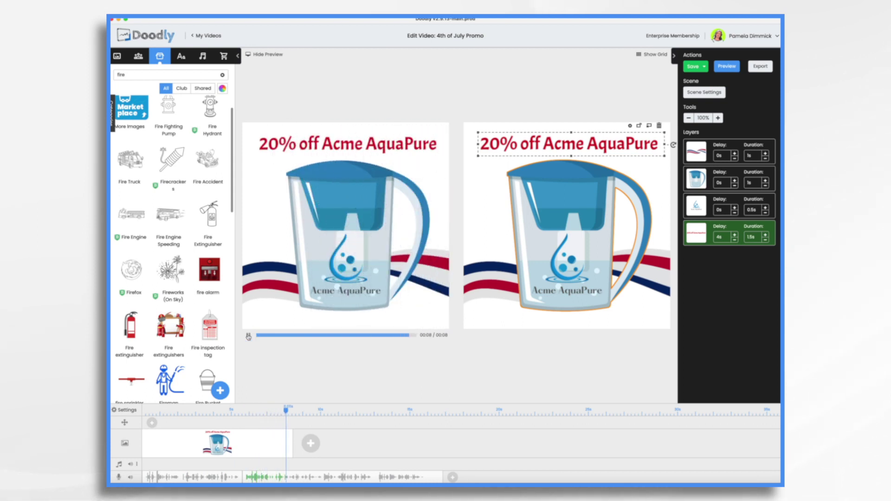
Step: Set the title layer's delay to 4.5s and its duration to 3s, and replay the end of the scene
click(734, 235)
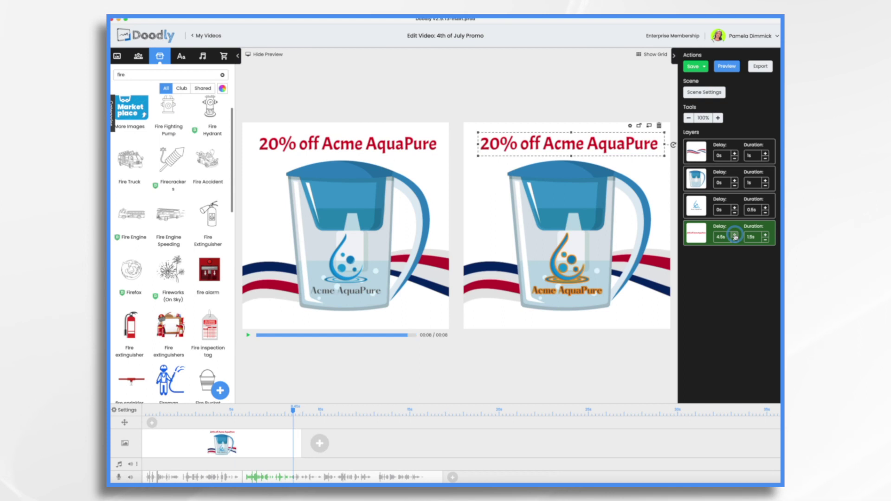
click(765, 234)
click(764, 235)
click(764, 234)
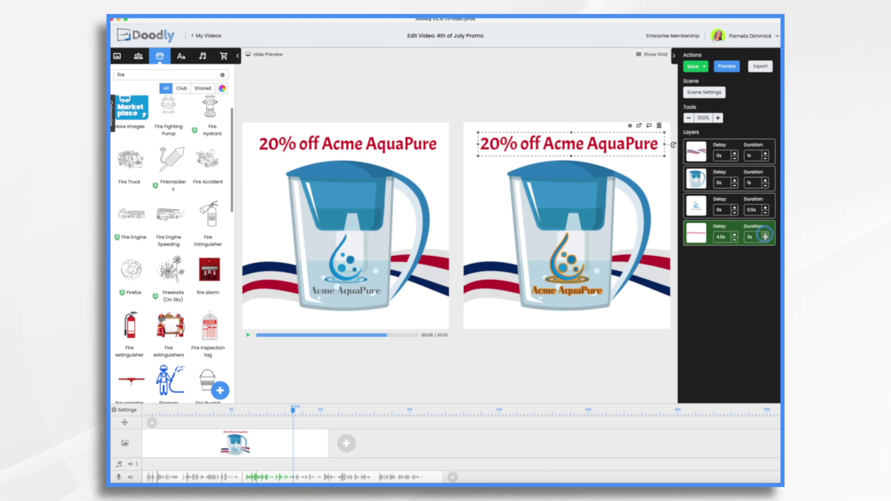
click(248, 410)
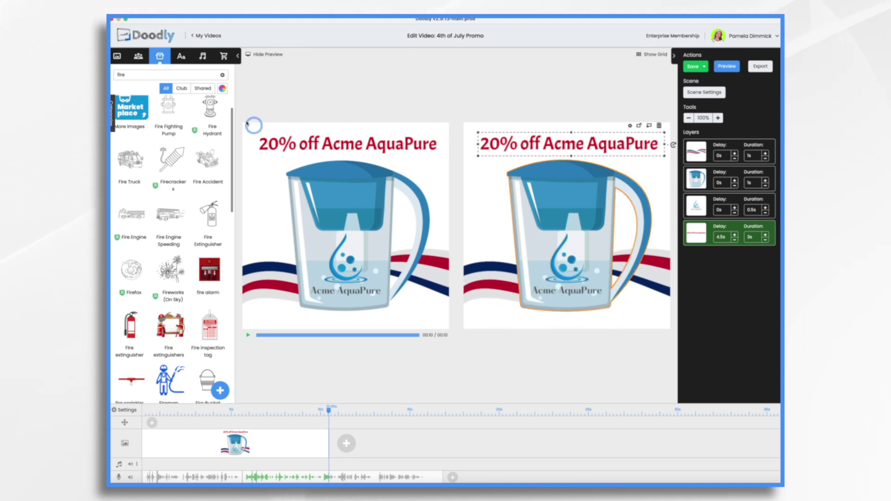
Step: Add an Architects Daughter text below the pitcher reading "Hurry! Offer expires July 5, 2023"
click(181, 56)
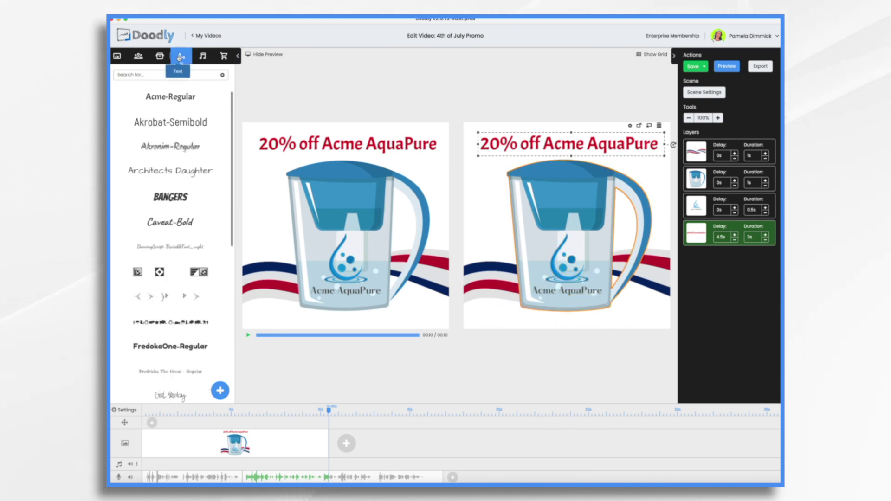
drag(179, 173, 557, 319)
double_click(566, 318)
text(Hurry)
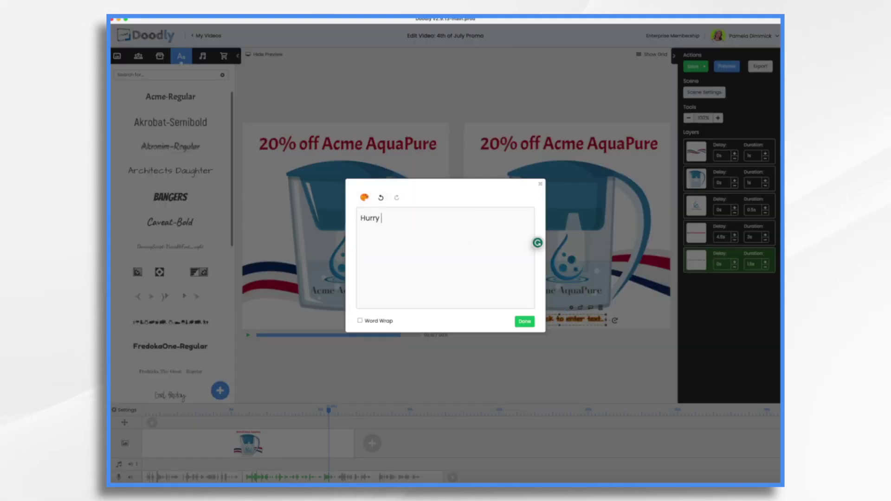
text(! Offer expires July 5th)
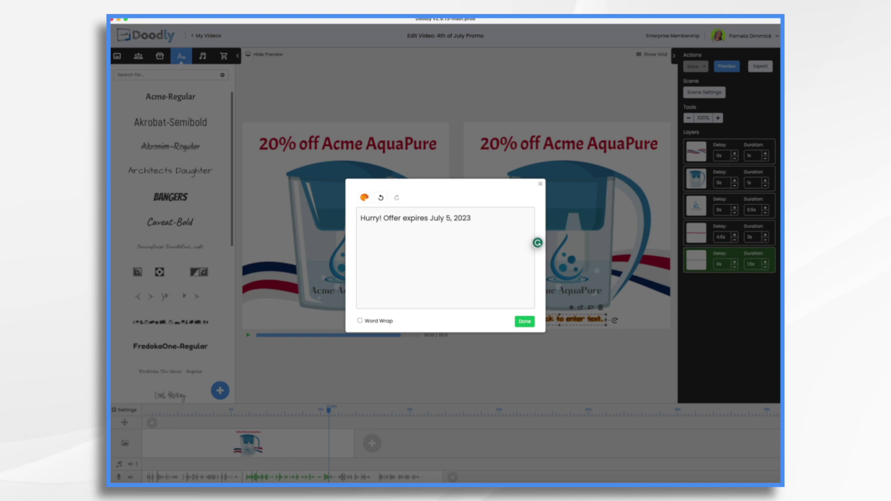
click(523, 321)
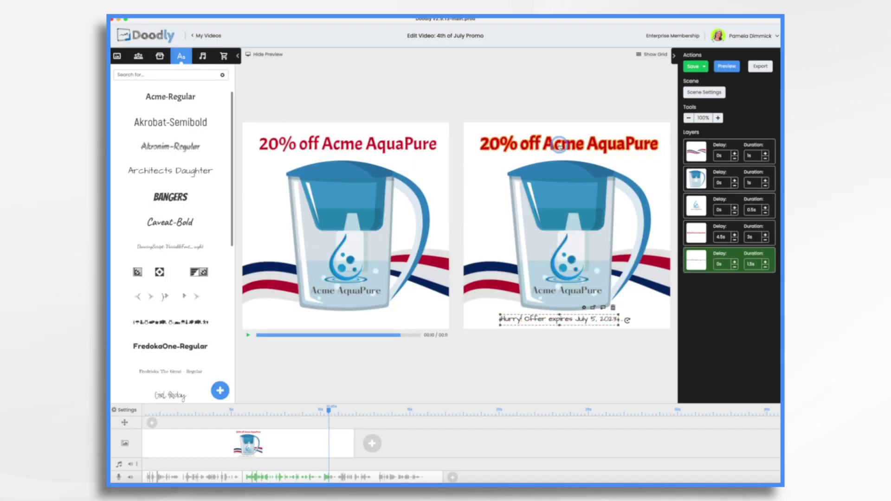
Step: Shift the expiry text slightly along the canvas's lower edge and change its color to blue
drag(586, 318, 592, 319)
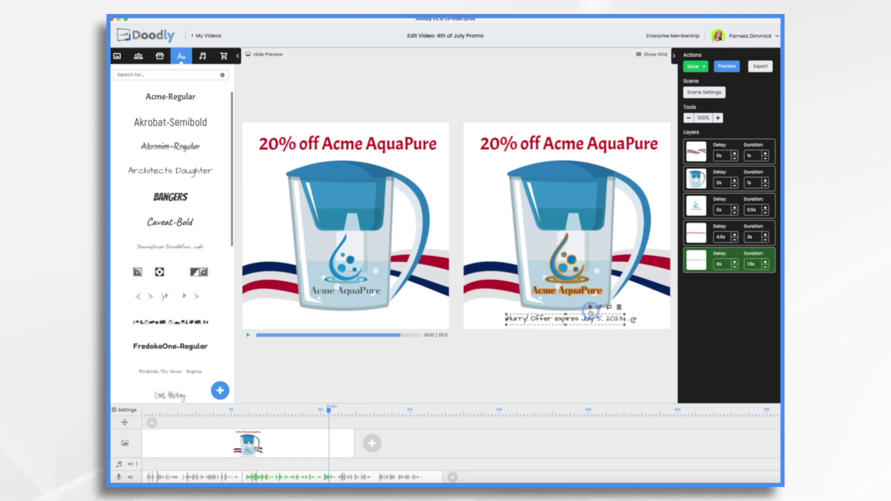
click(590, 308)
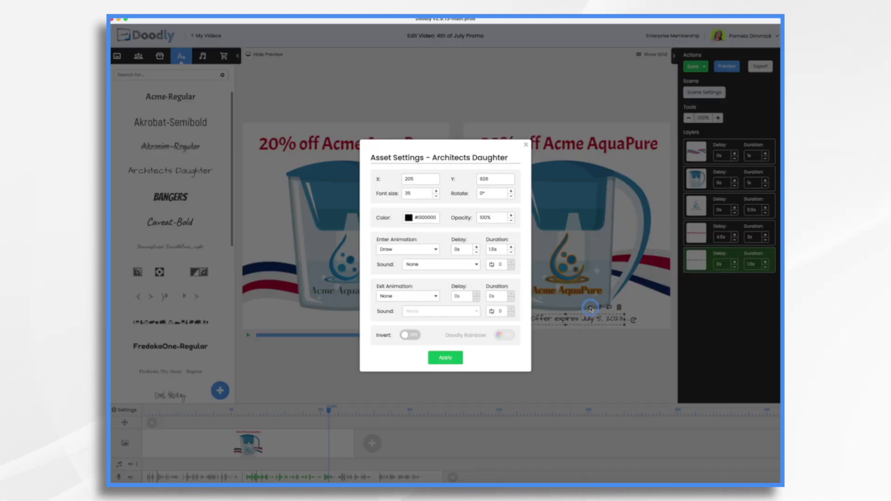
click(409, 217)
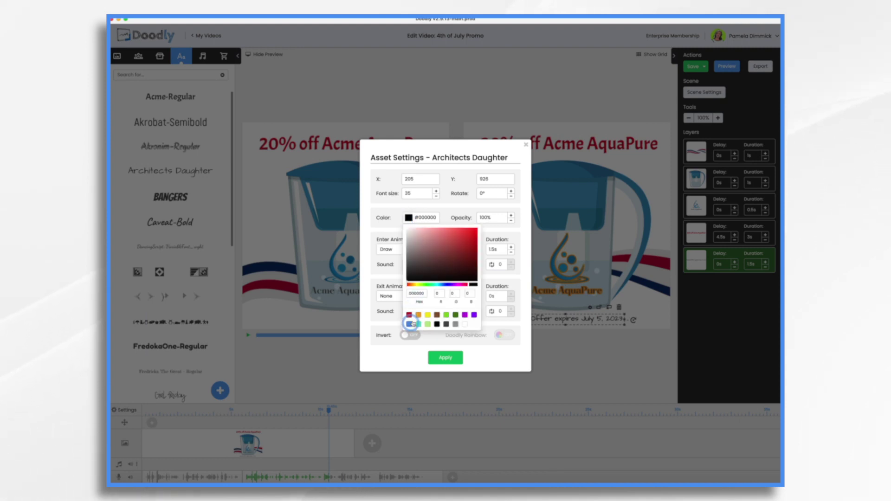
click(447, 284)
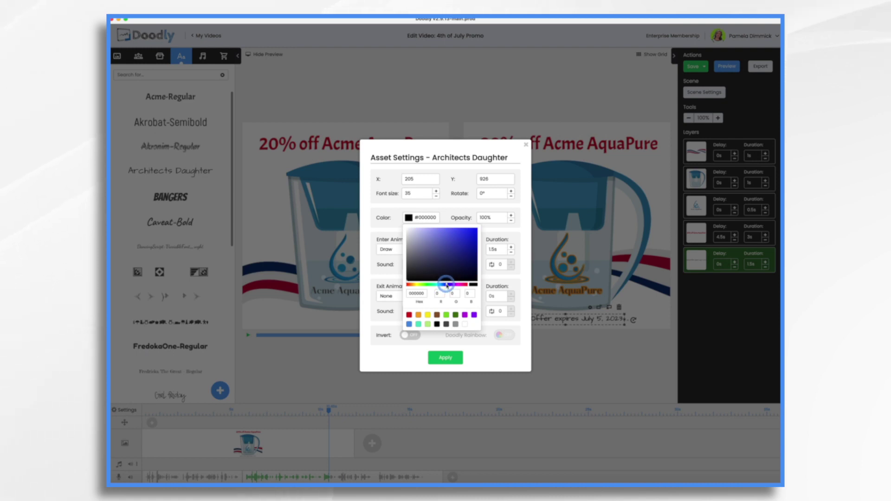
drag(447, 286, 443, 286)
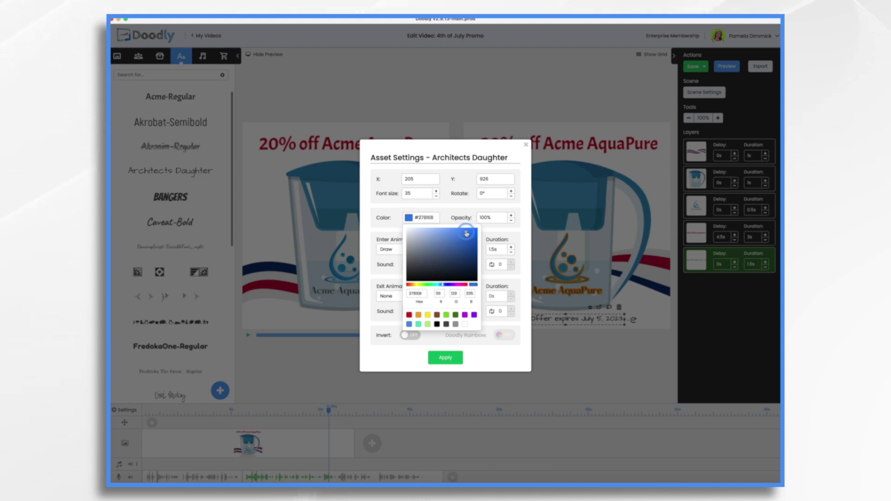
drag(466, 233, 460, 245)
click(447, 358)
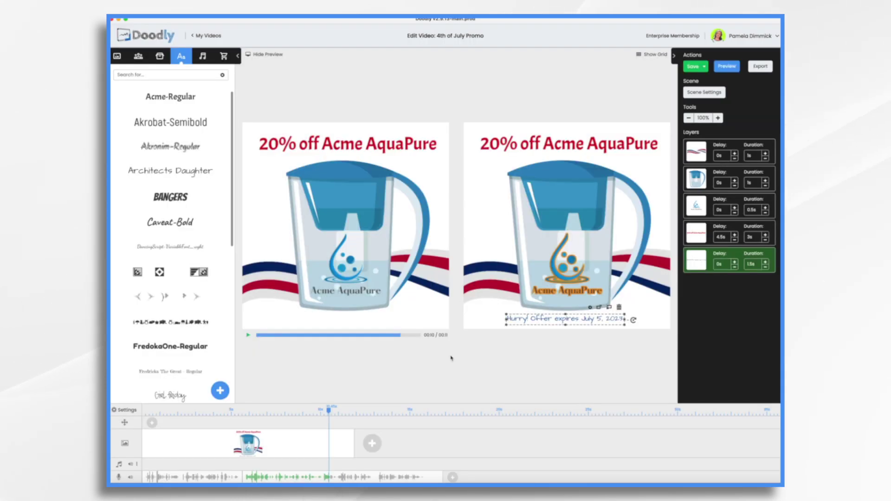
Step: Enlarge the expiry text to span more of the space below the pitcher, and set its layer's delay to 2s
click(627, 324)
drag(624, 325, 648, 324)
click(735, 262)
click(734, 261)
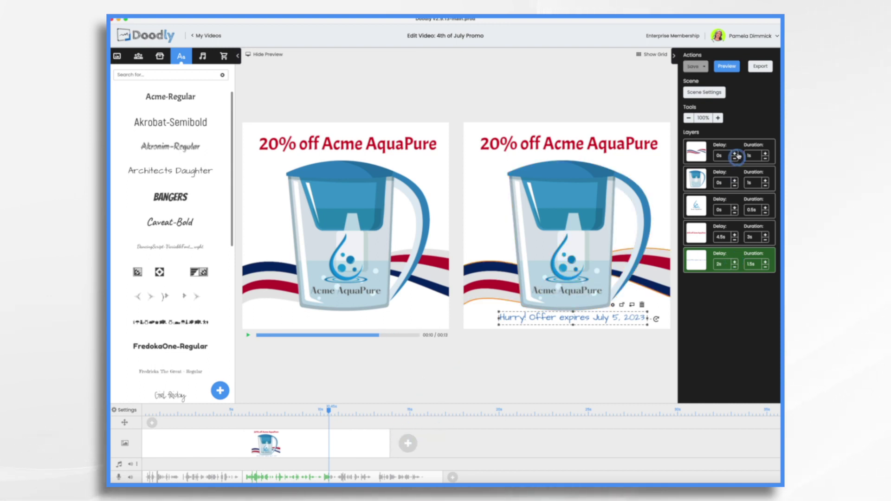
Step: Lengthen the scene's extra time in its settings, and set the expiry text layer's delay to 3.5s and duration to 3s
click(709, 93)
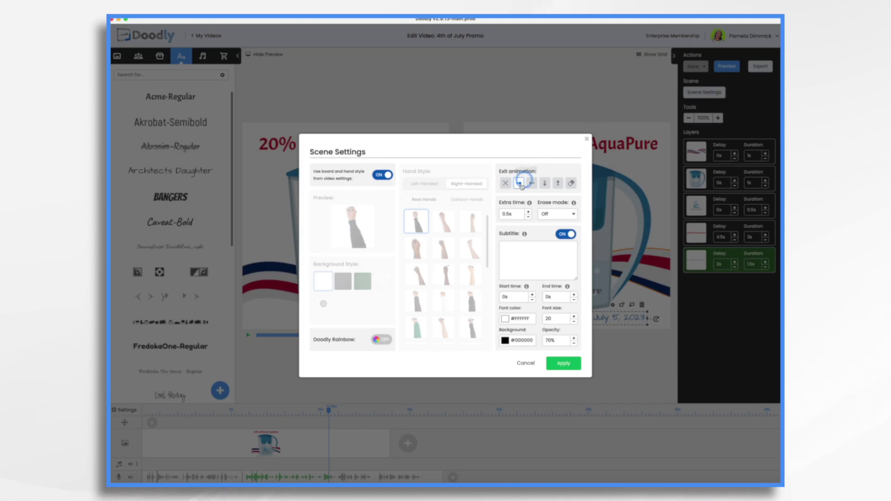
click(563, 363)
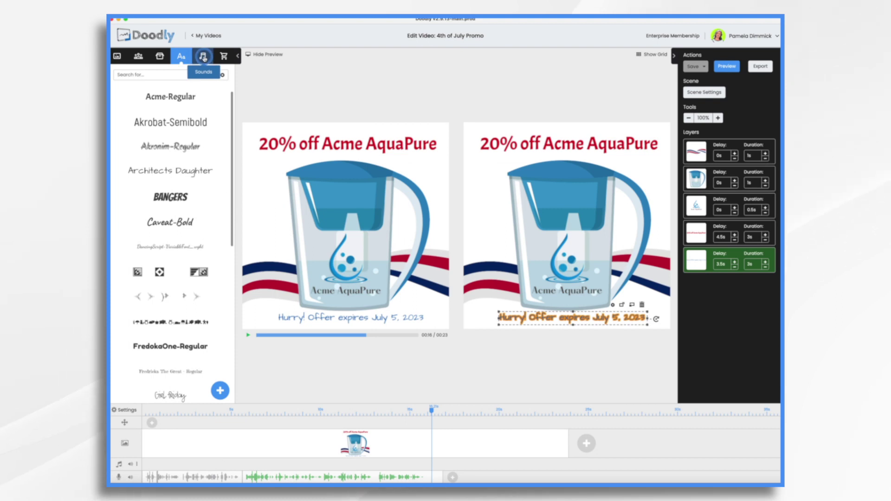
Step: Find the song Free Time in the Doodly sound library and add it to the music track
click(204, 57)
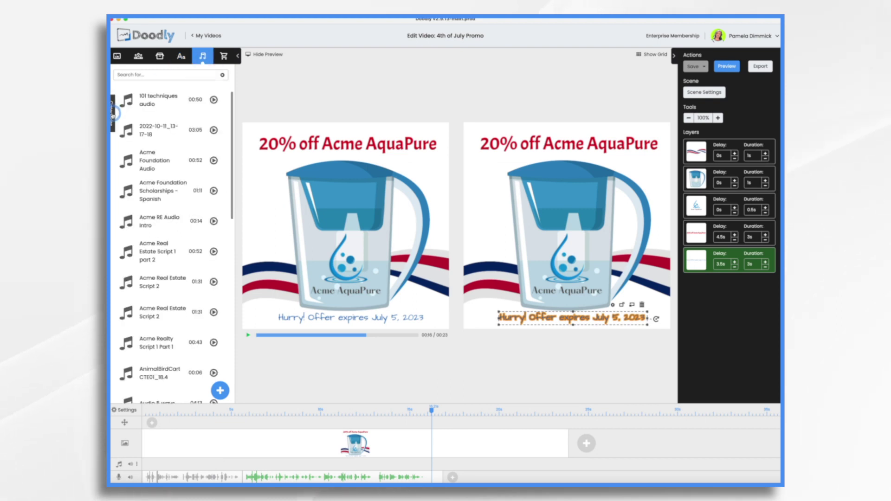
mouse_move(113, 115)
click(116, 136)
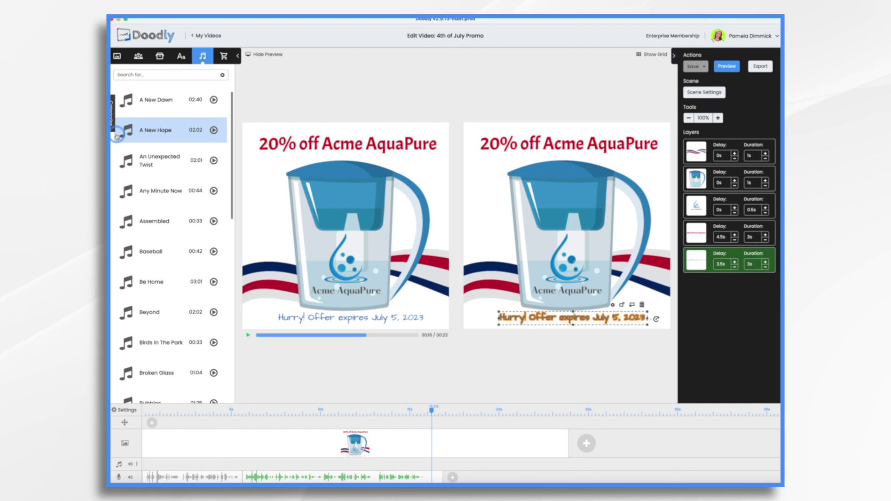
scroll(160, 235, down, 5)
scroll(161, 238, down, 10)
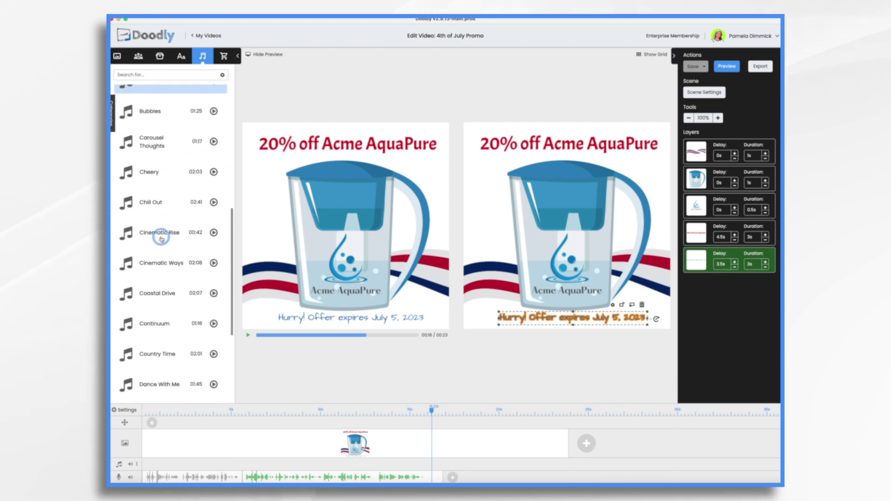
scroll(162, 239, down, 6)
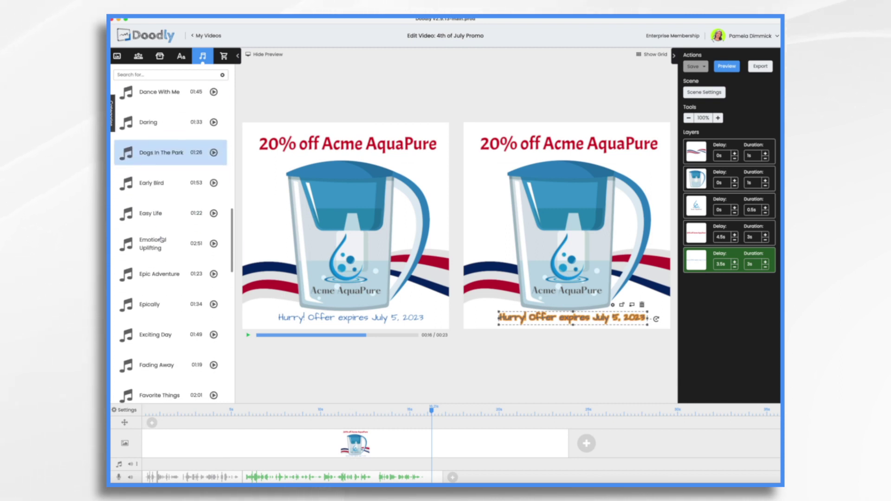
scroll(161, 239, down, 6)
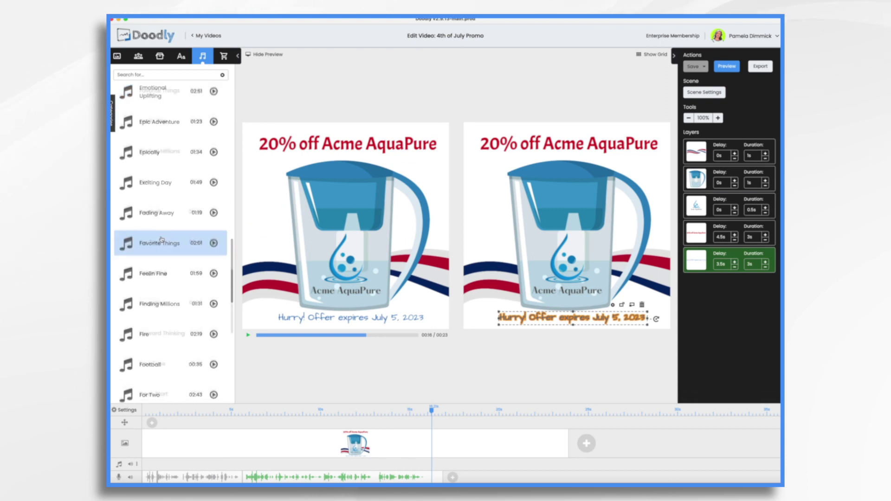
click(152, 241)
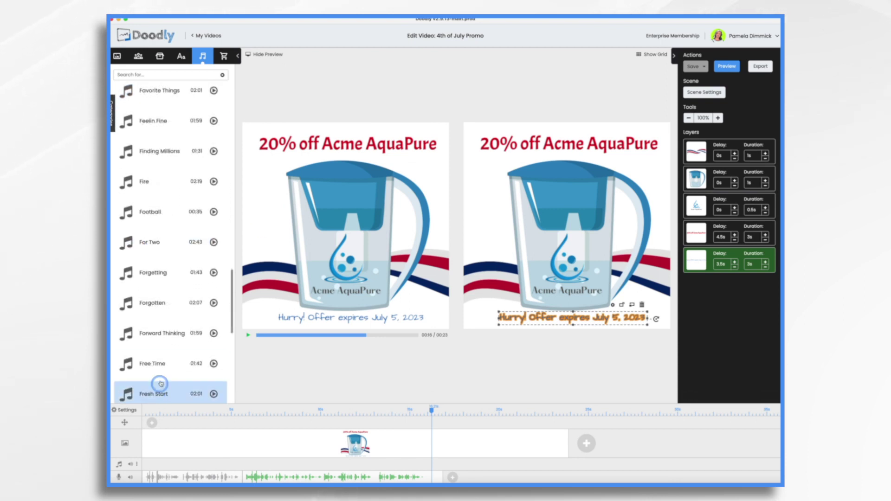
click(160, 366)
drag(159, 366, 179, 466)
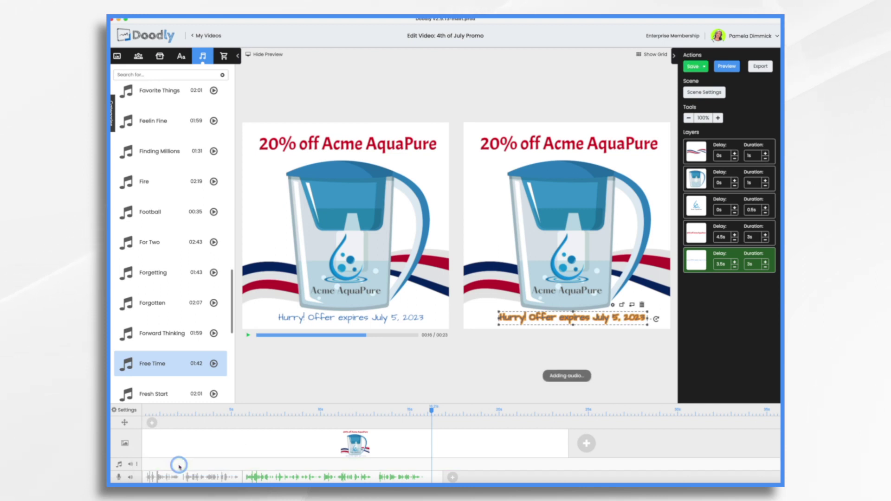
Step: Align the Free Time clip with the start of the timeline and trim its end to match the end of the scene
click(142, 461)
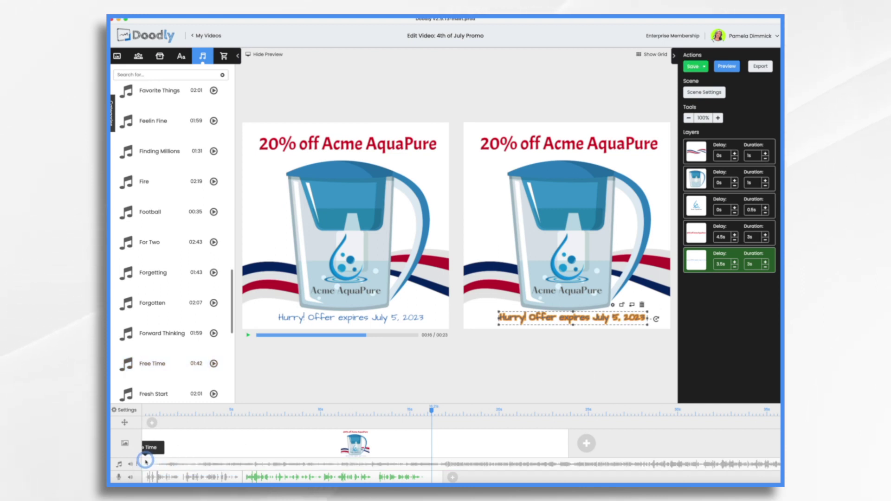
drag(142, 461, 492, 464)
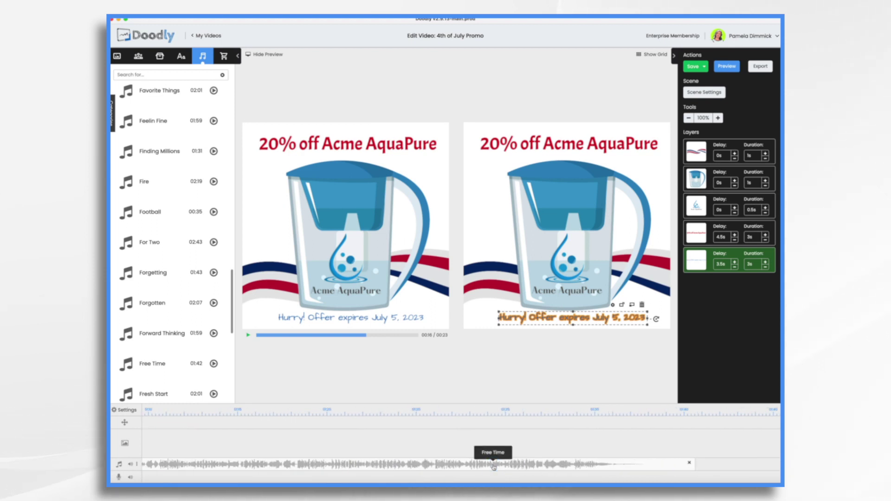
drag(696, 464, 308, 463)
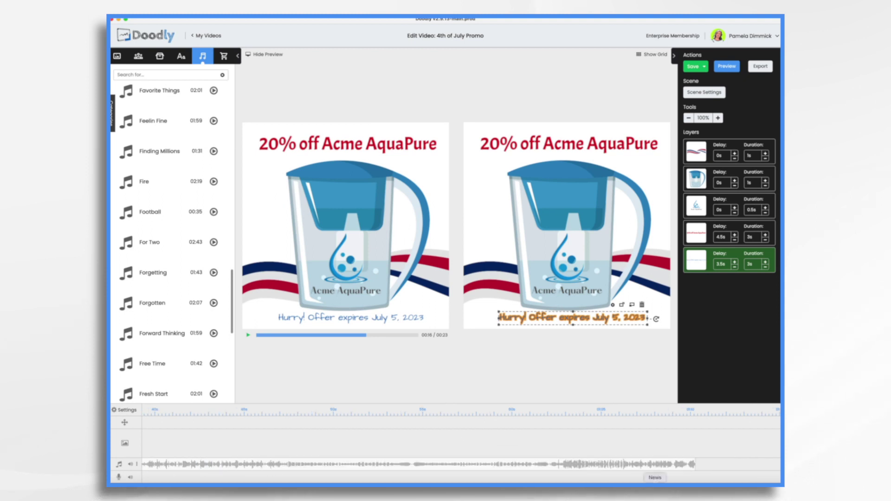
drag(683, 461, 392, 462)
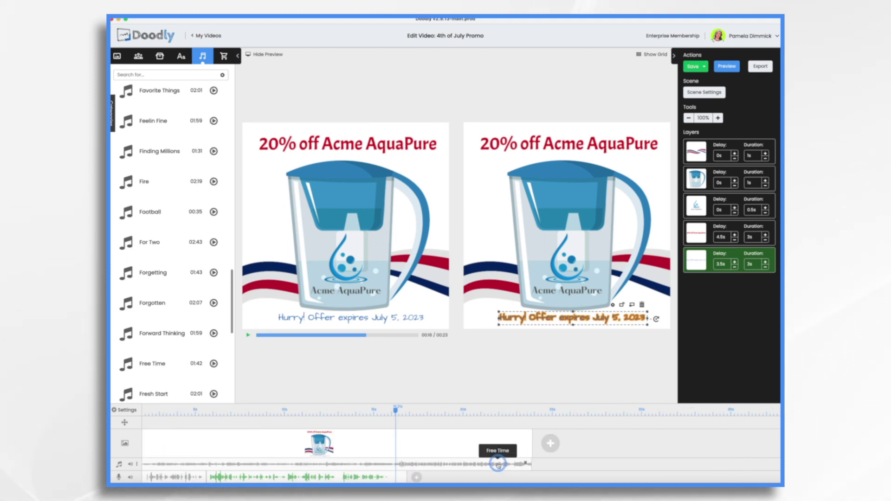
Step: Add a fade-out to the end of the Free Time clip and lengthen the fade to about 6 seconds
right_click(498, 464)
click(516, 423)
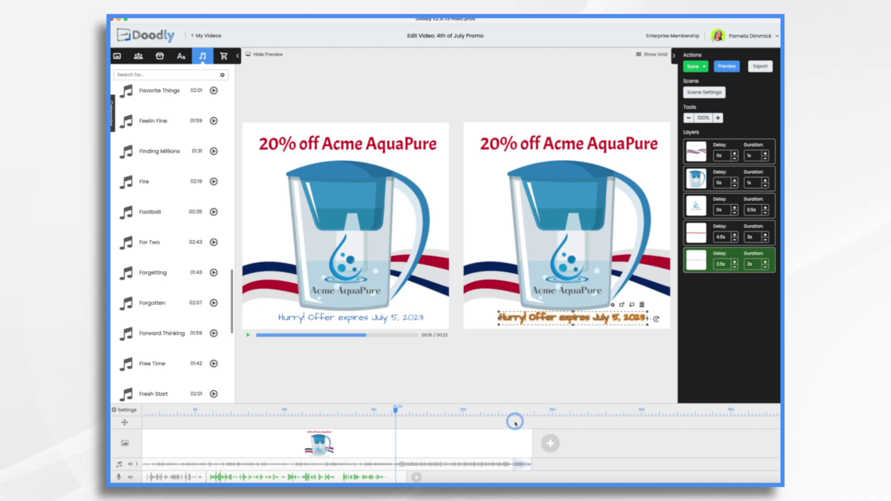
drag(513, 459, 421, 458)
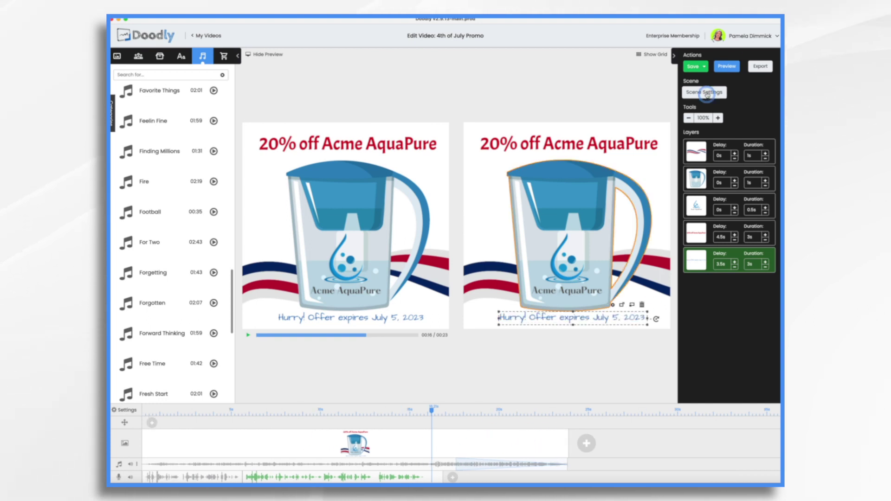
Step: Set the scene's extra time to 5s and trim the Free Time clip to the scene's new end
click(707, 93)
click(524, 222)
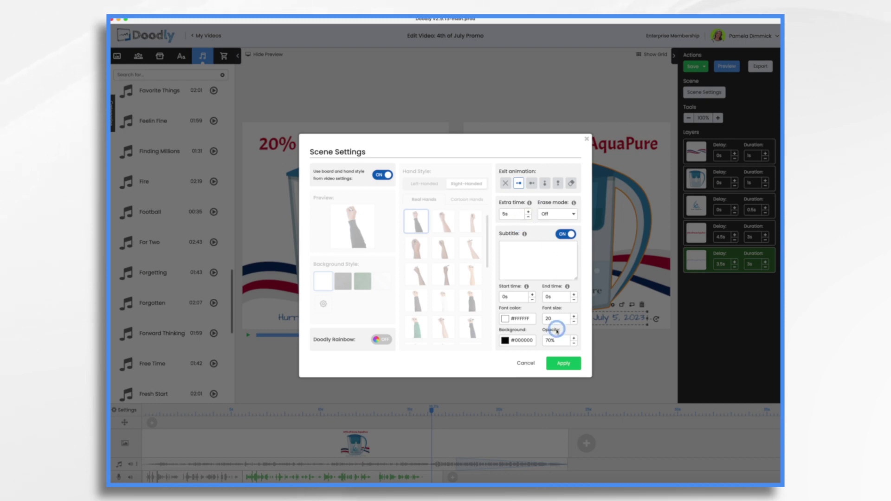
click(564, 363)
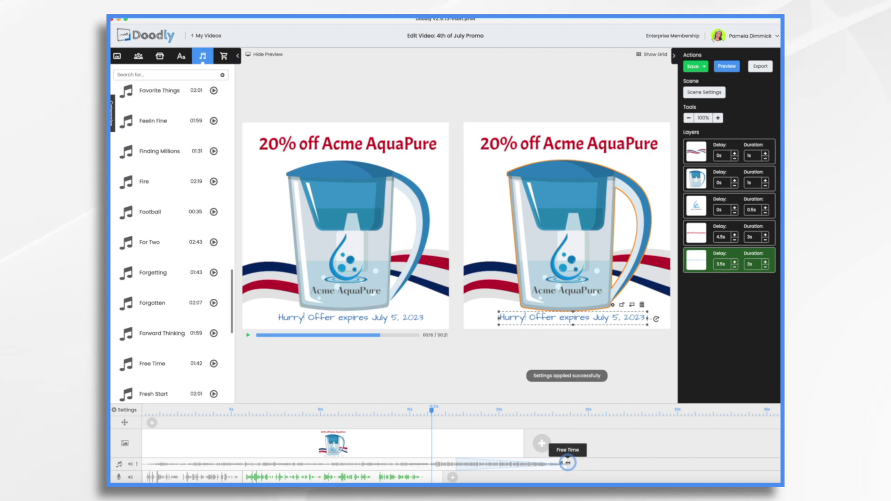
drag(567, 462, 522, 462)
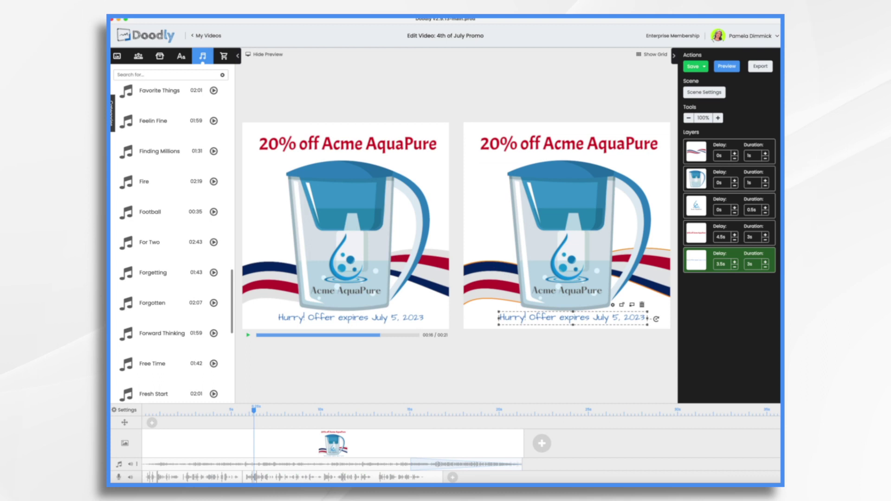
Step: Lower the music track's volume to 10% and preview the whole video
click(131, 466)
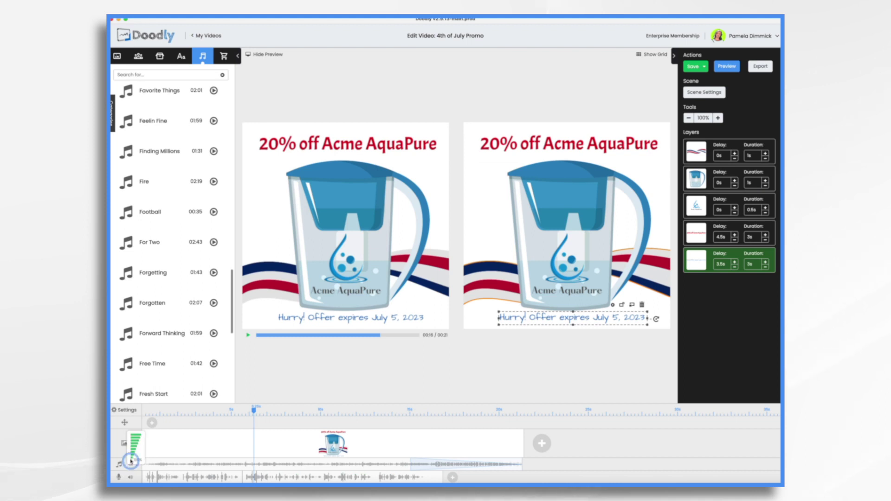
click(132, 459)
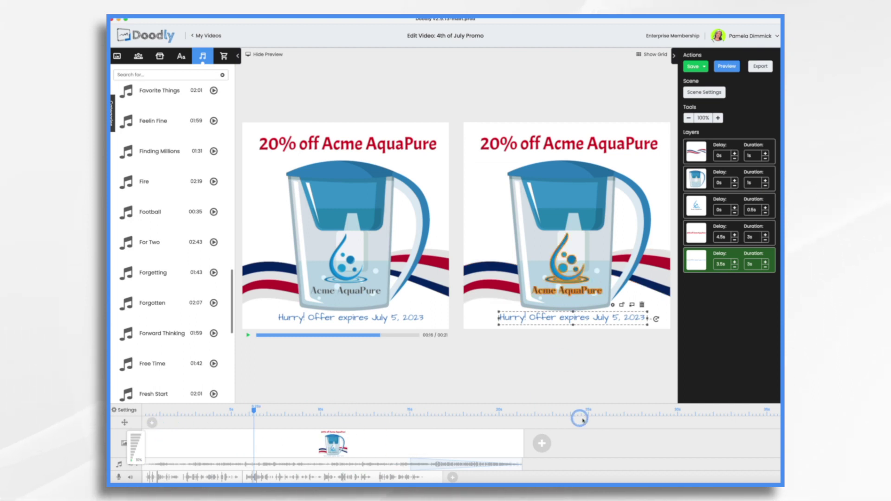
click(728, 69)
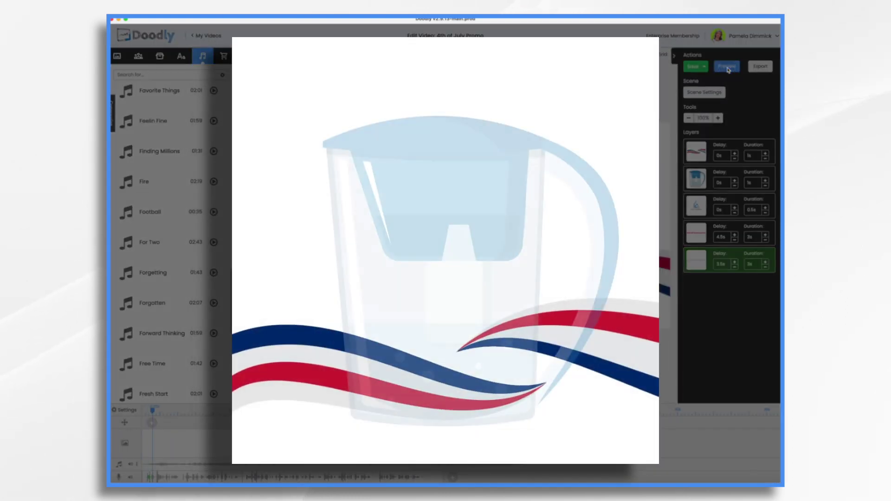